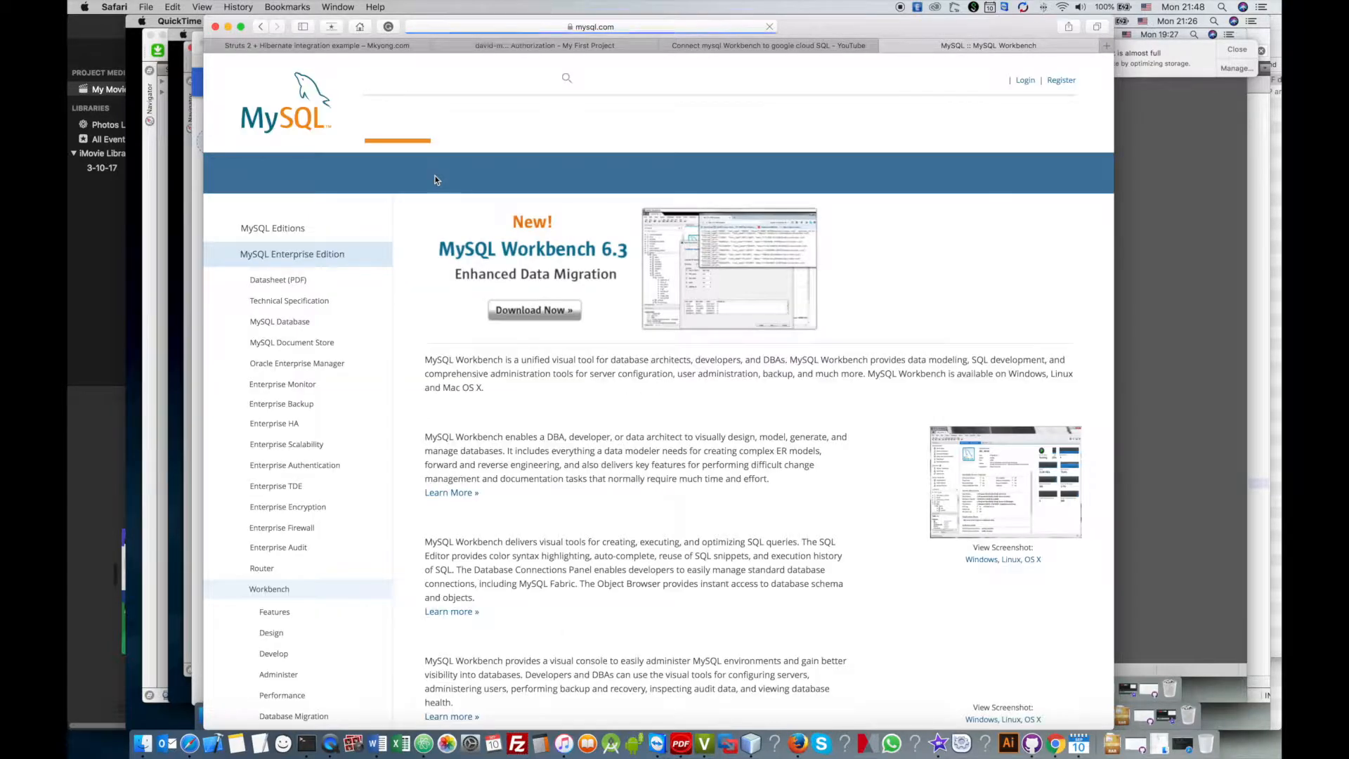
Go to the MySQL Workbench download page and choose the macOS (x86, 64-bit) DMG Archive of version 8.0.12
left_click(537, 312)
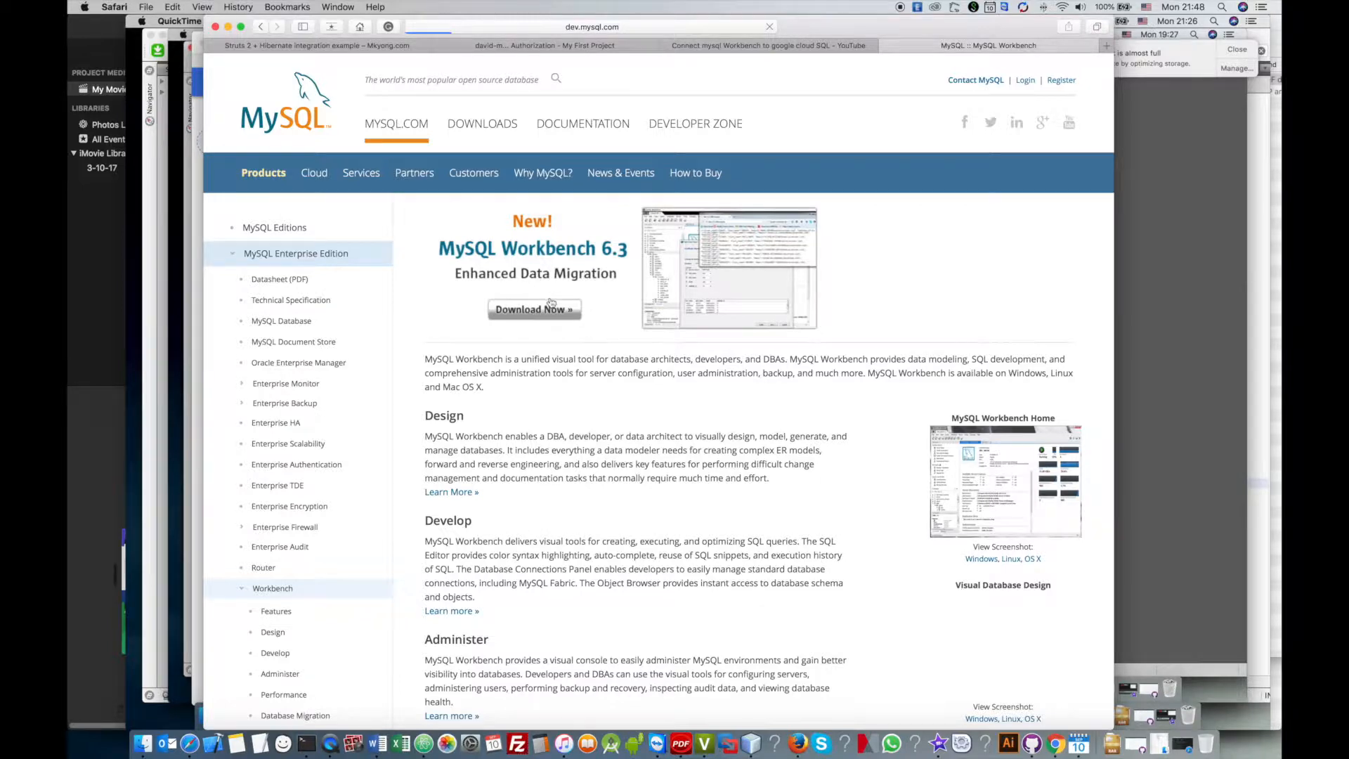
scroll(548, 302, "down", 5)
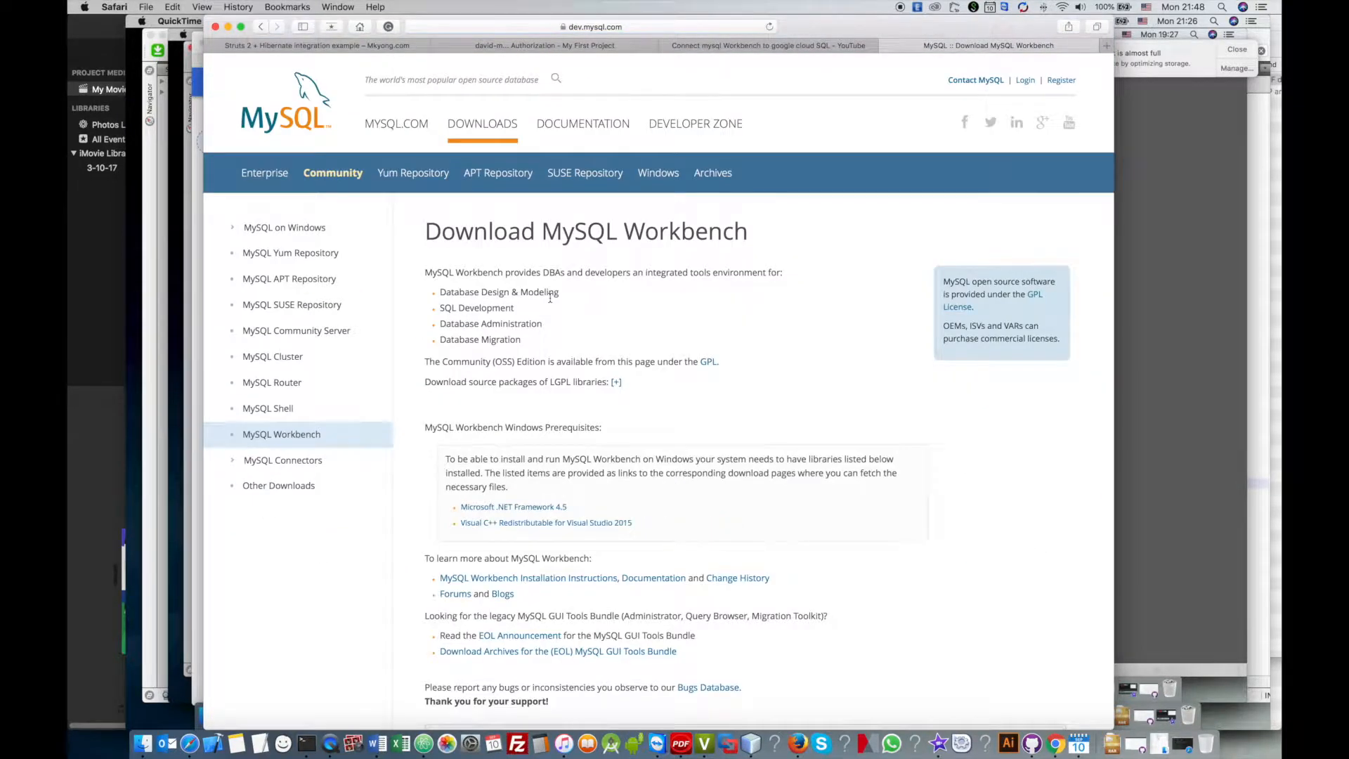
scroll(645, 356, "down", 1)
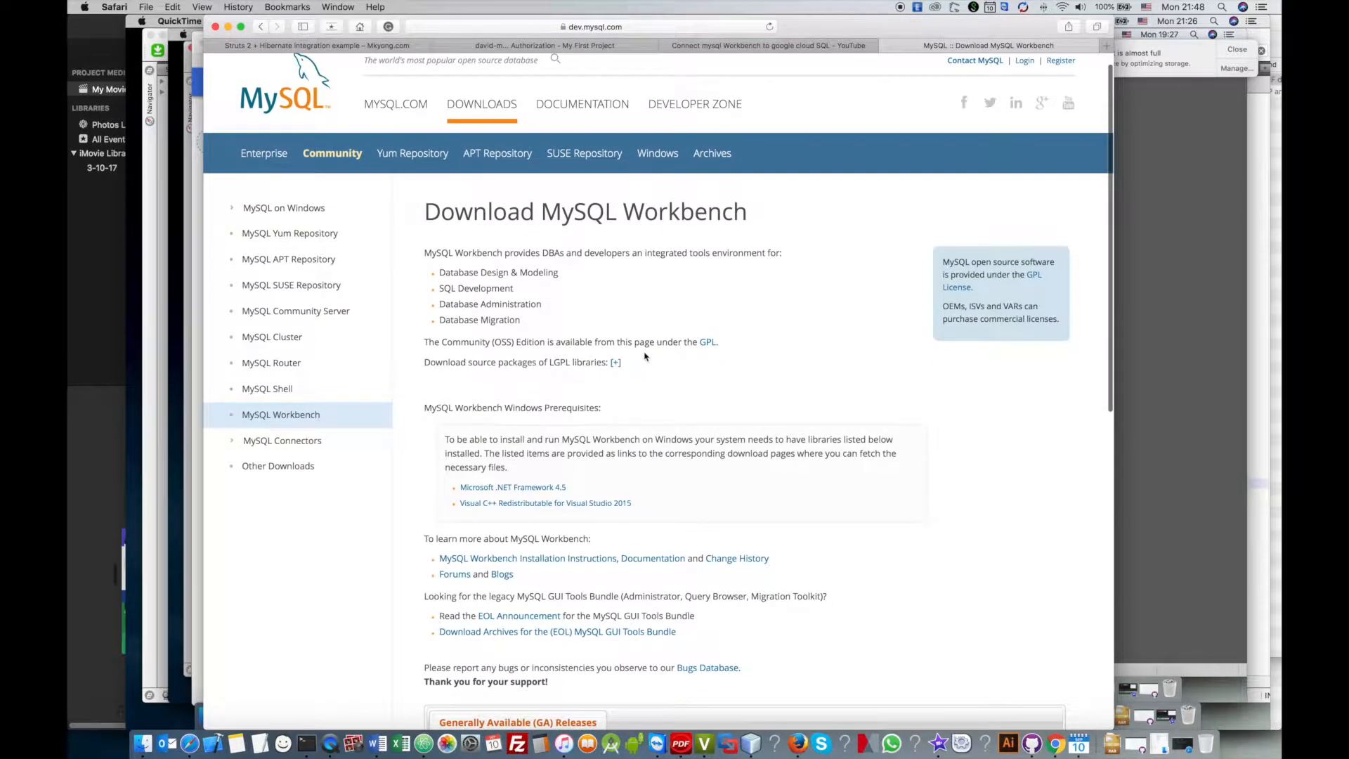
scroll(670, 380, "down", 3)
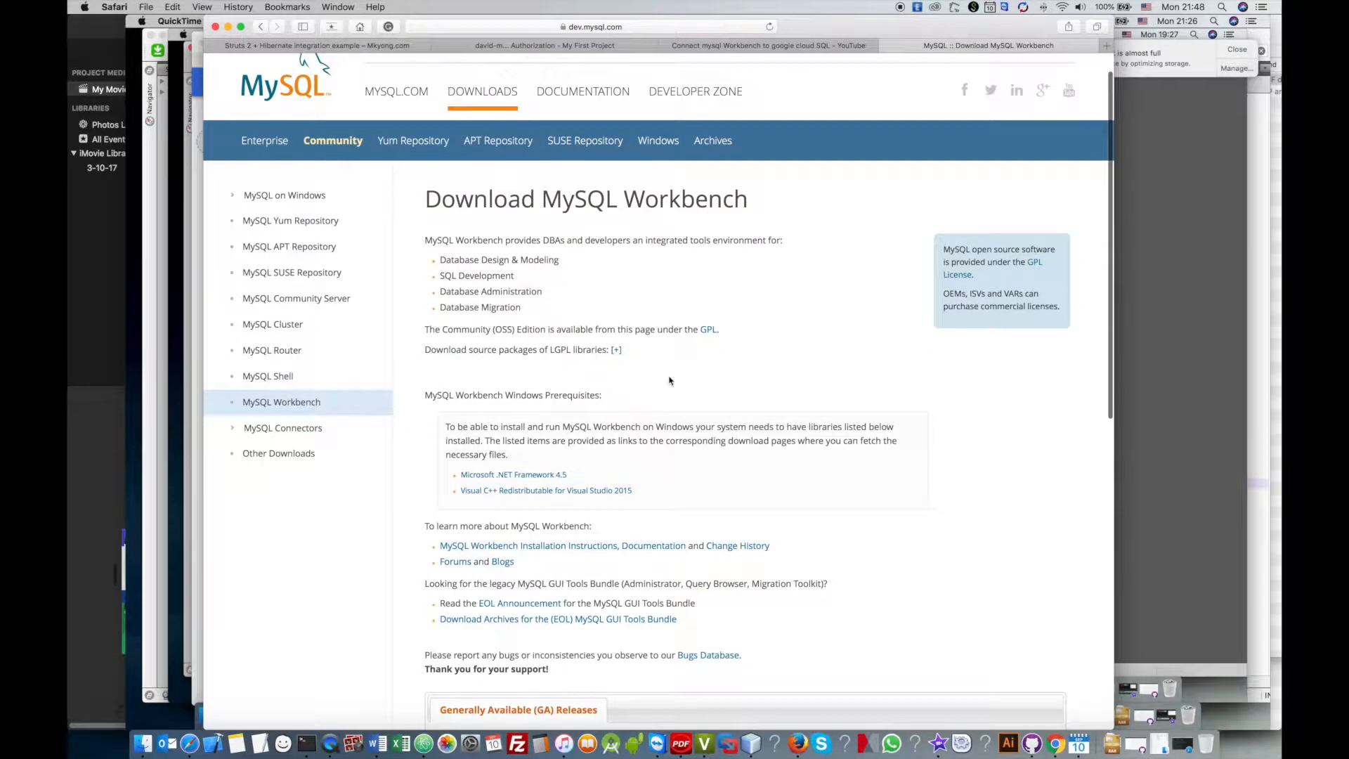
scroll(669, 380, "down", 8)
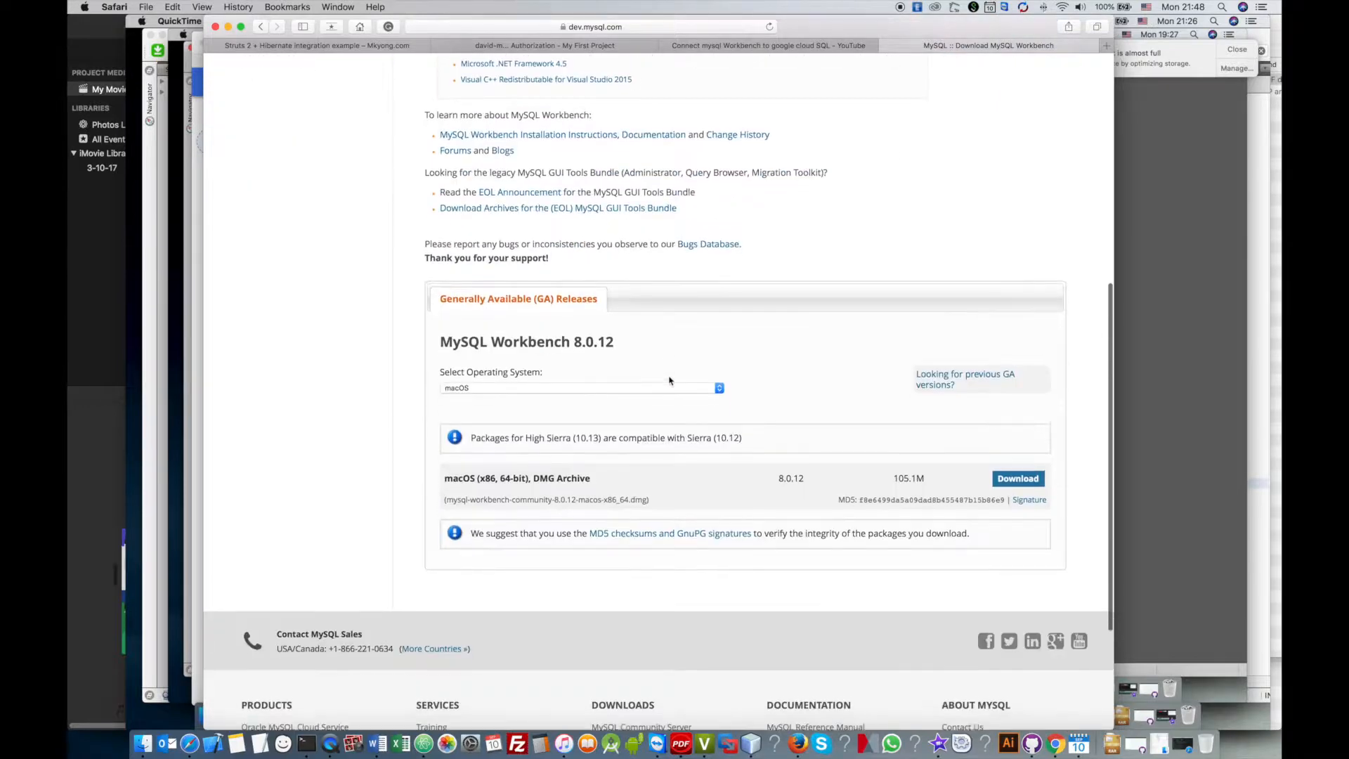
scroll(669, 380, "down", 1)
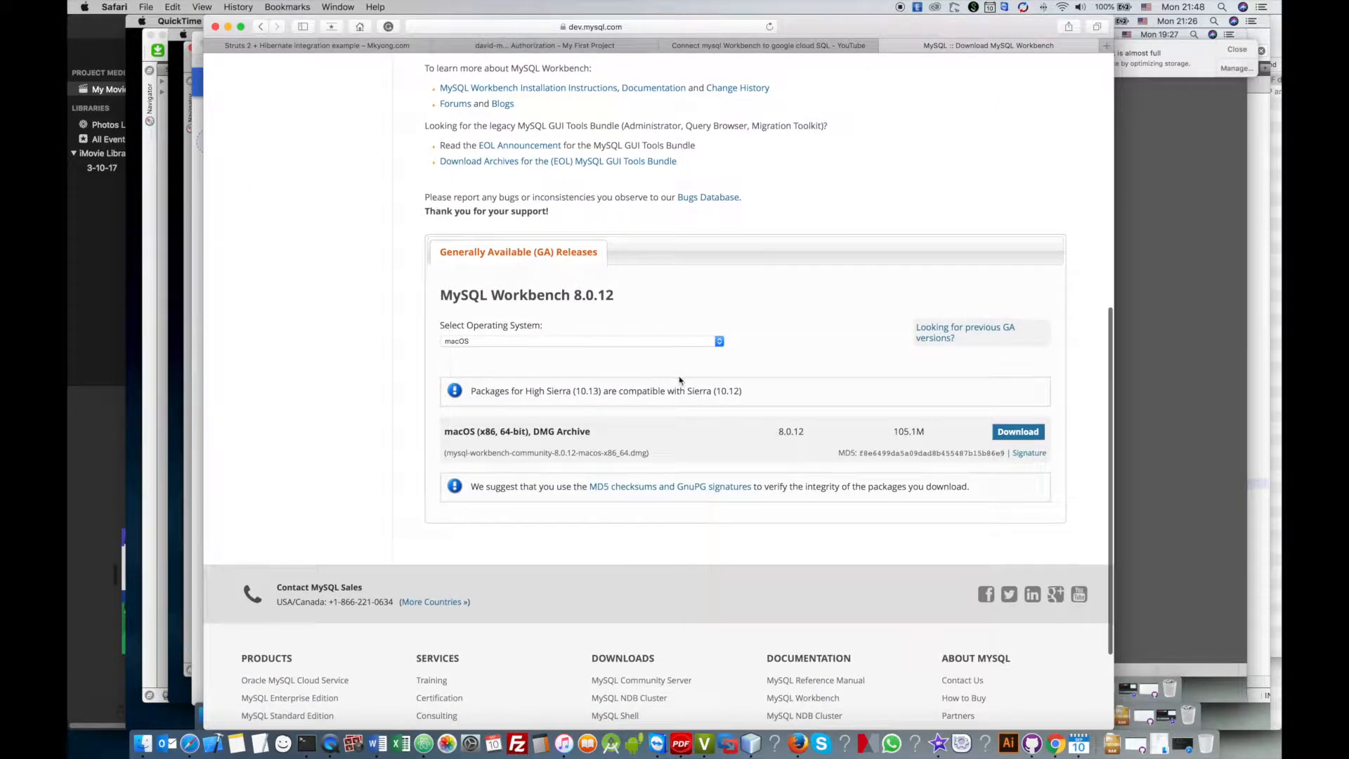
left_click(1015, 434)
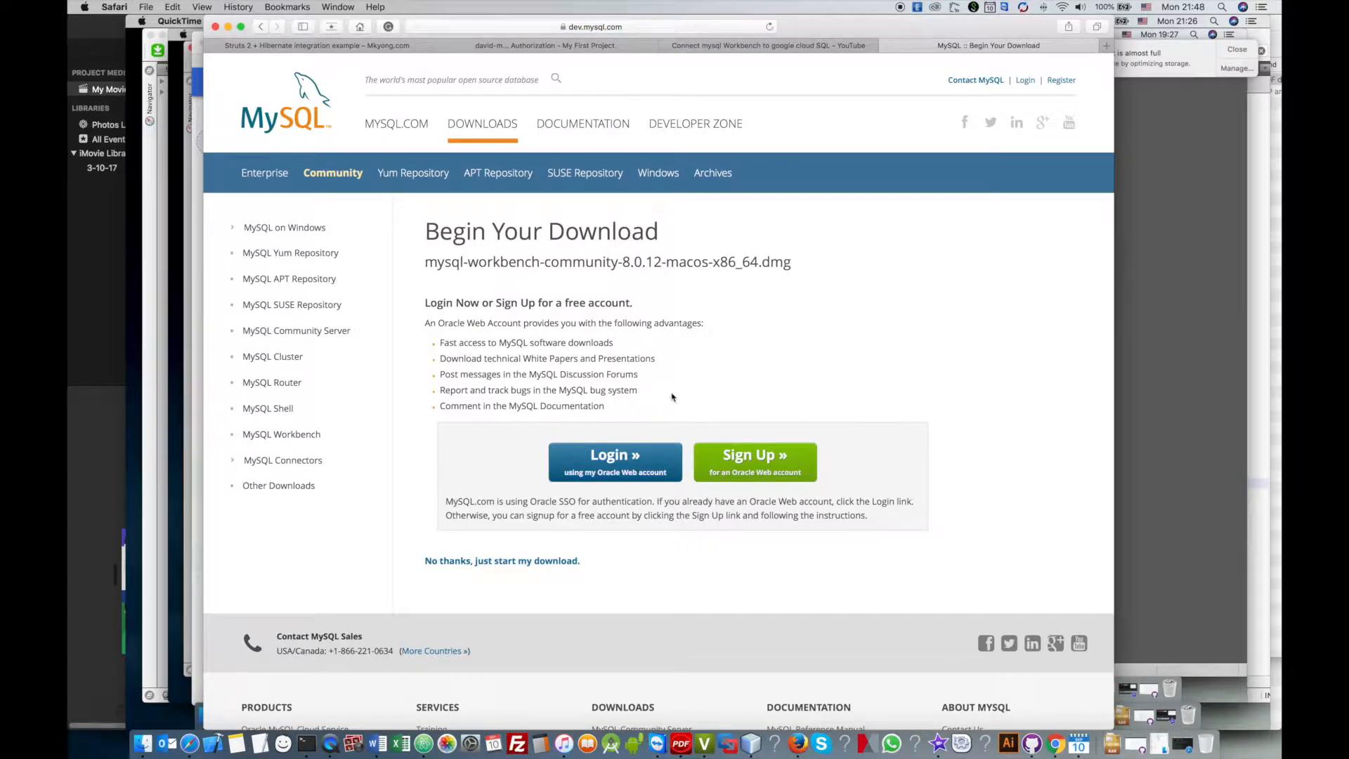
Download mysql-workbench-community-8.0.12-macos-x86_64.dmg without logging in to an Oracle account and reveal the file in the Downloads folder
left_click(621, 469)
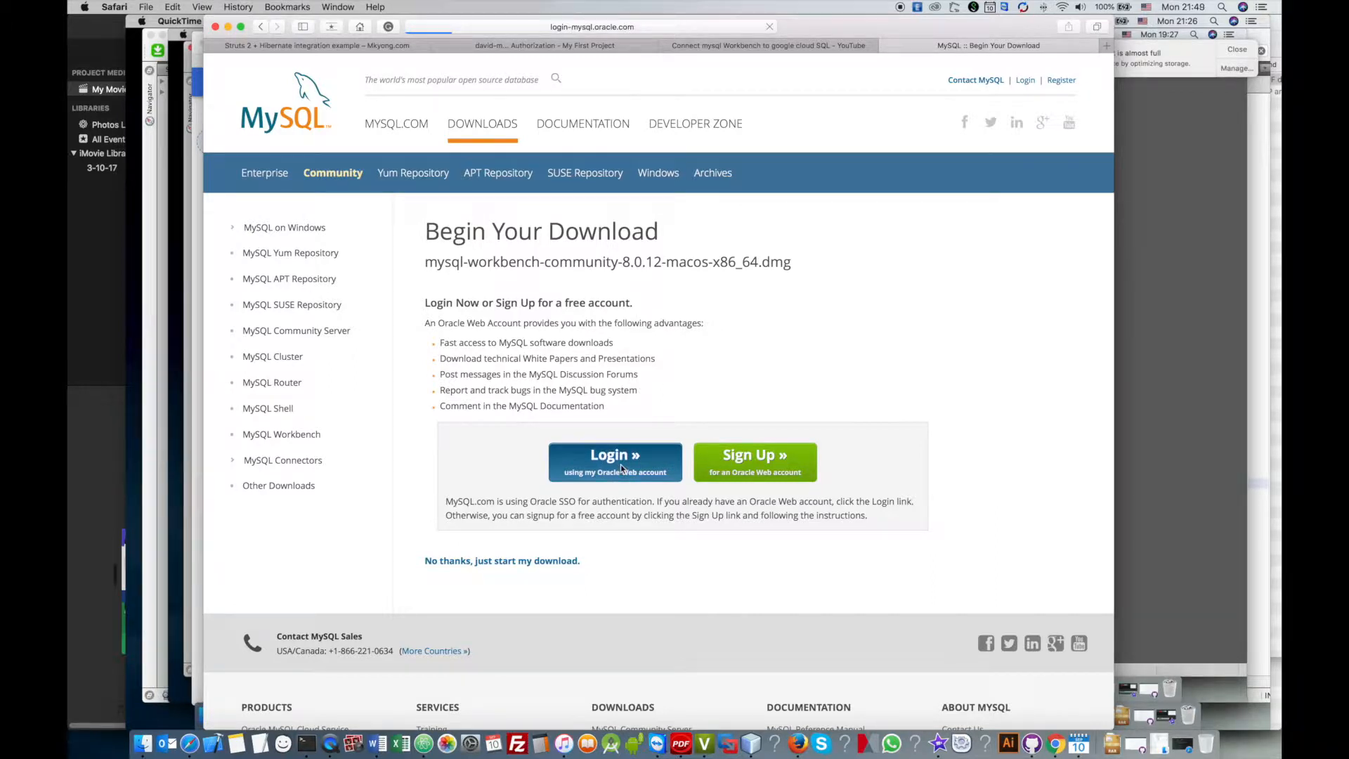
left_click(521, 562)
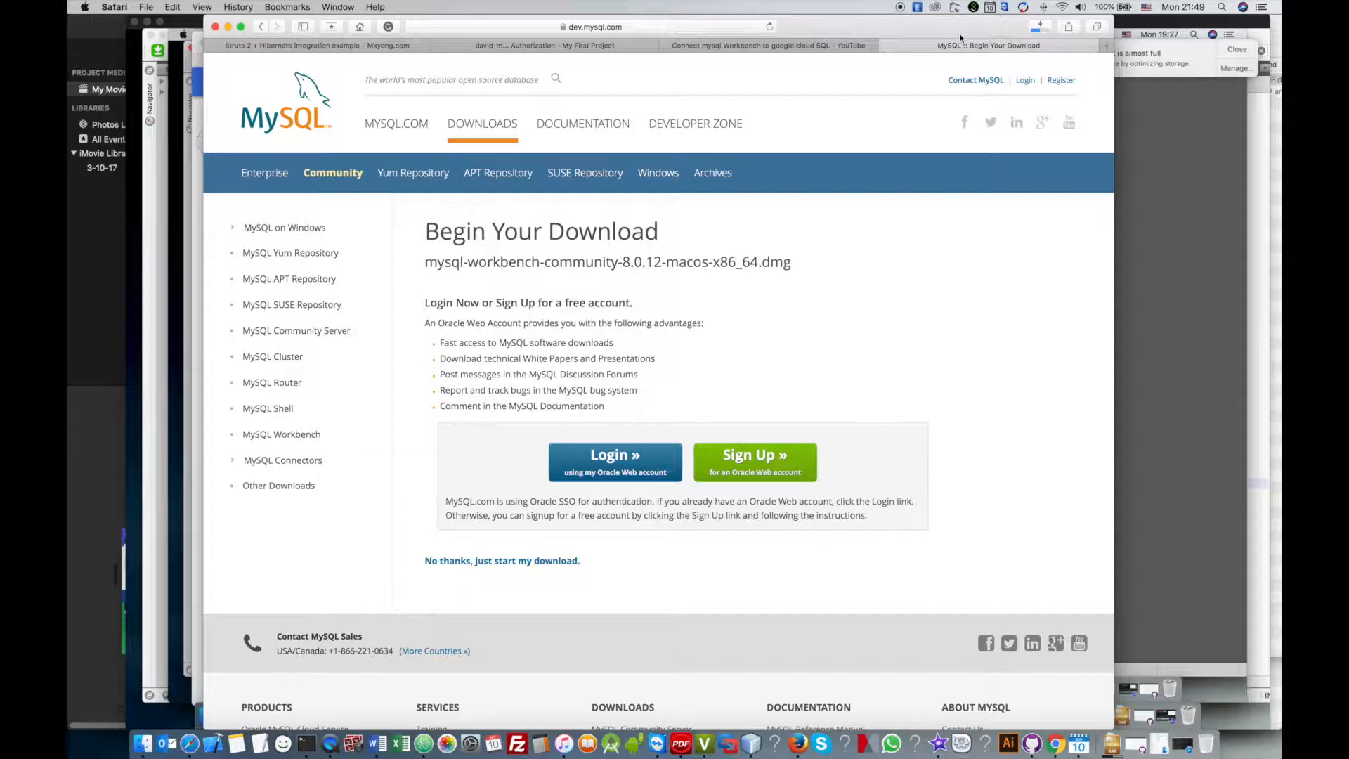
left_click_drag(922, 28, 1044, 15)
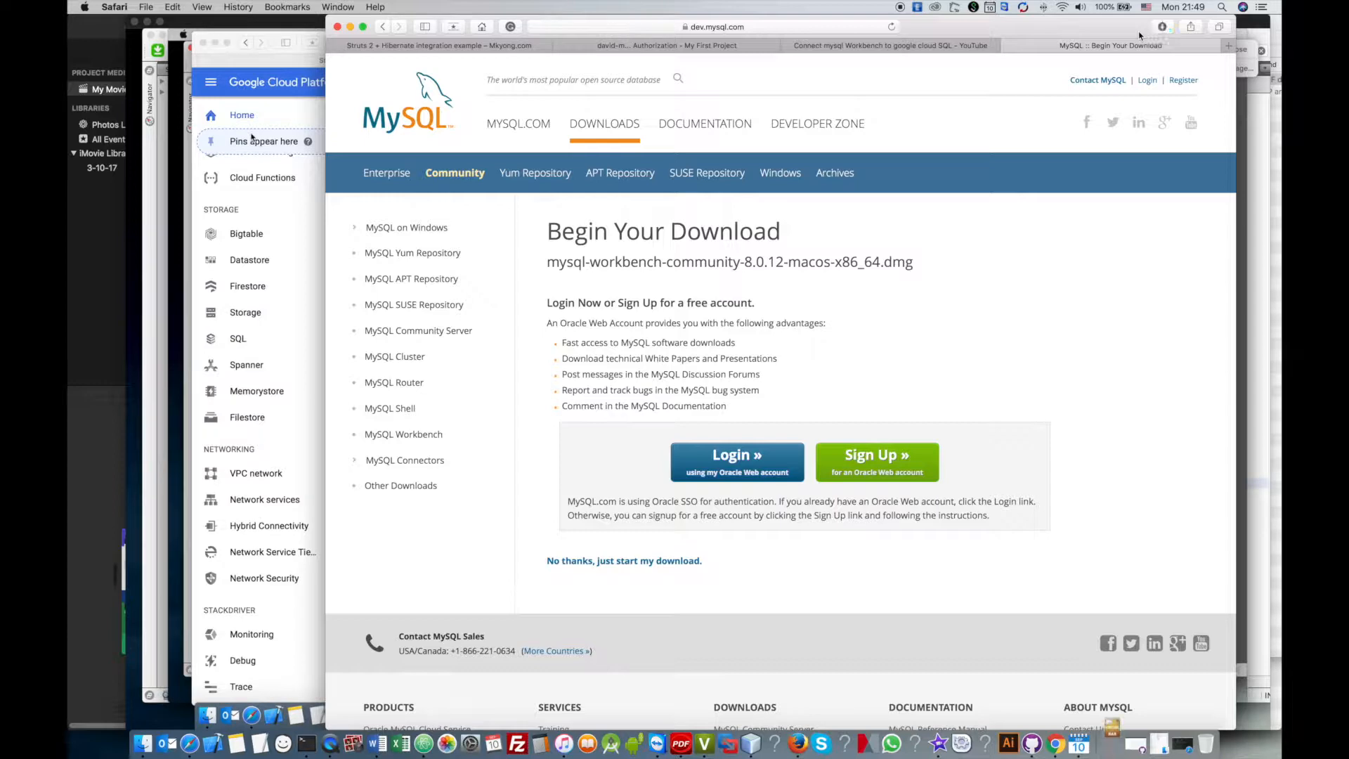
left_click(1161, 32)
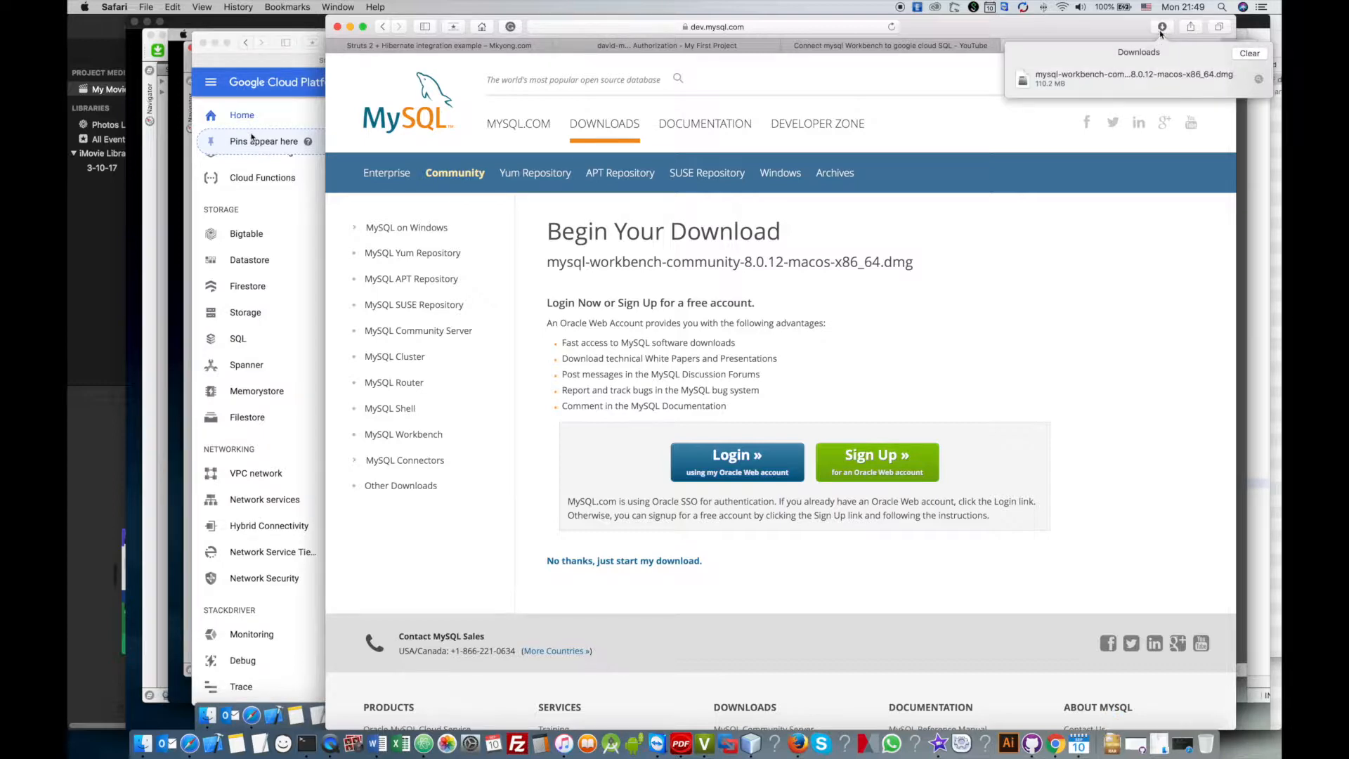
left_click(1259, 81)
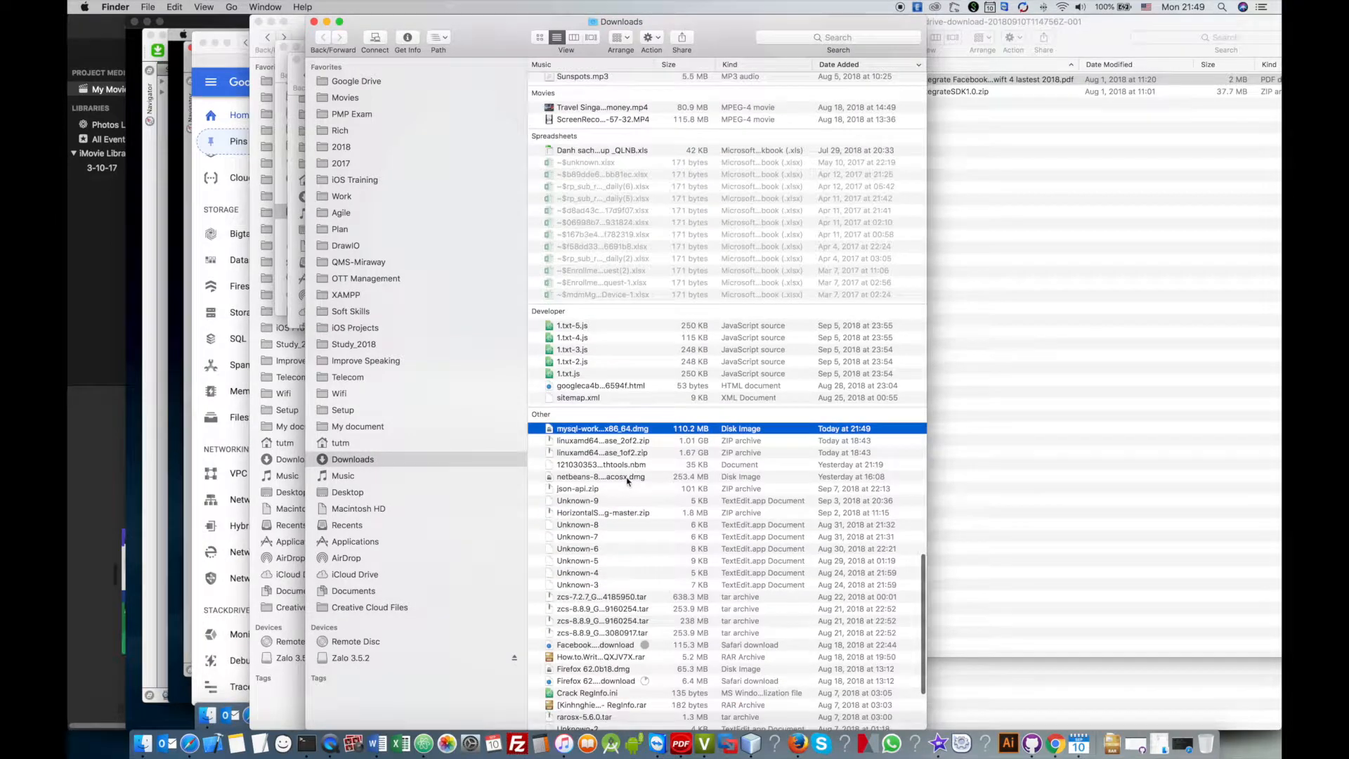
Open the downloaded MySQL Workbench disk image and launch MySQLWorkbench.app from it, allowing the application downloaded from the Internet
double_click(639, 421)
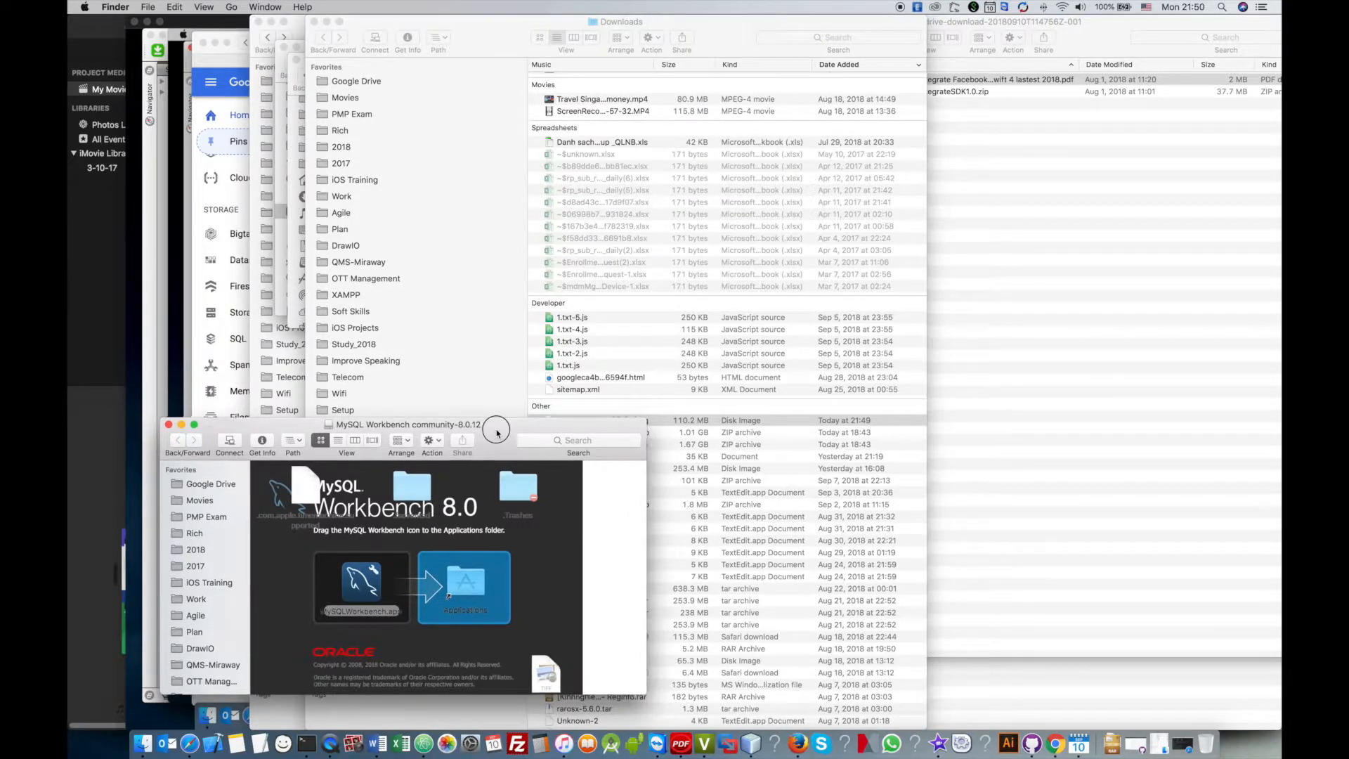
left_click_drag(491, 429, 610, 59)
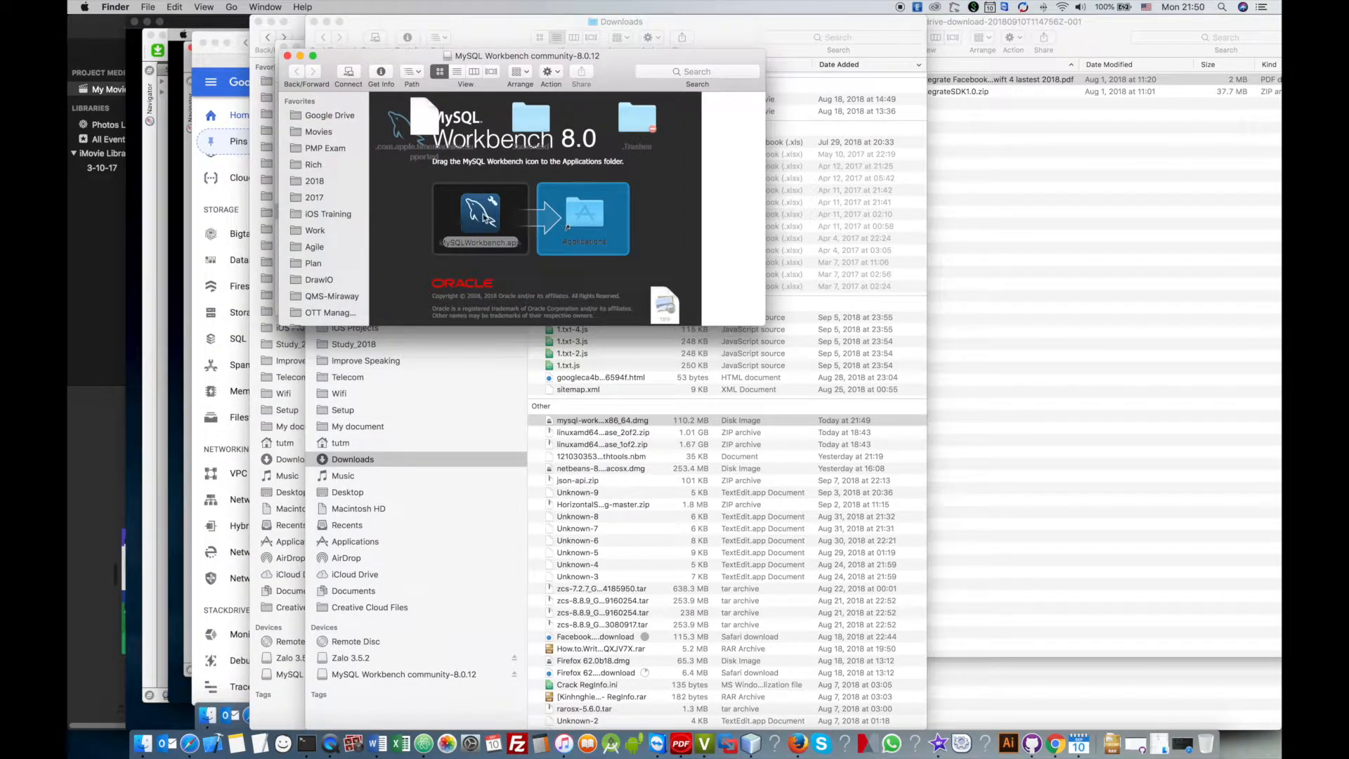
left_click(615, 69)
double_click(615, 69)
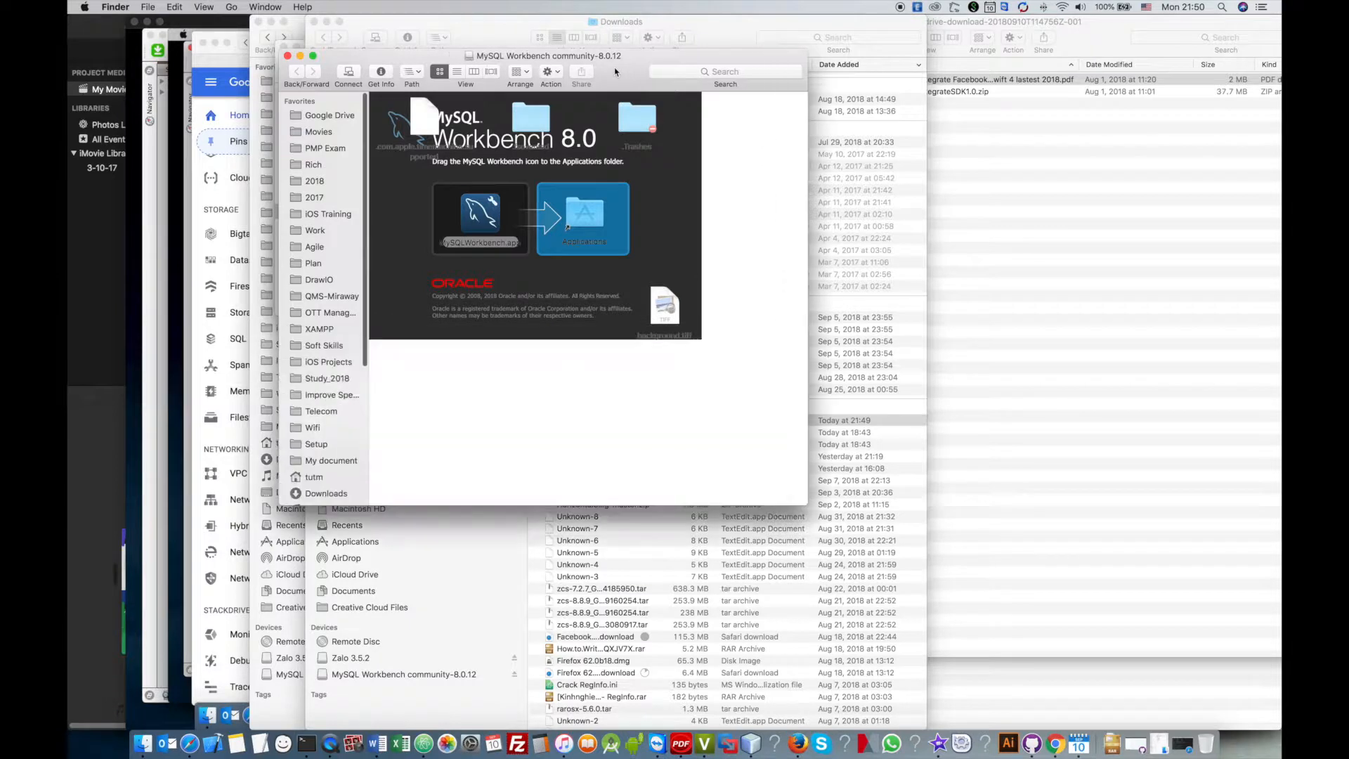
left_click(474, 214)
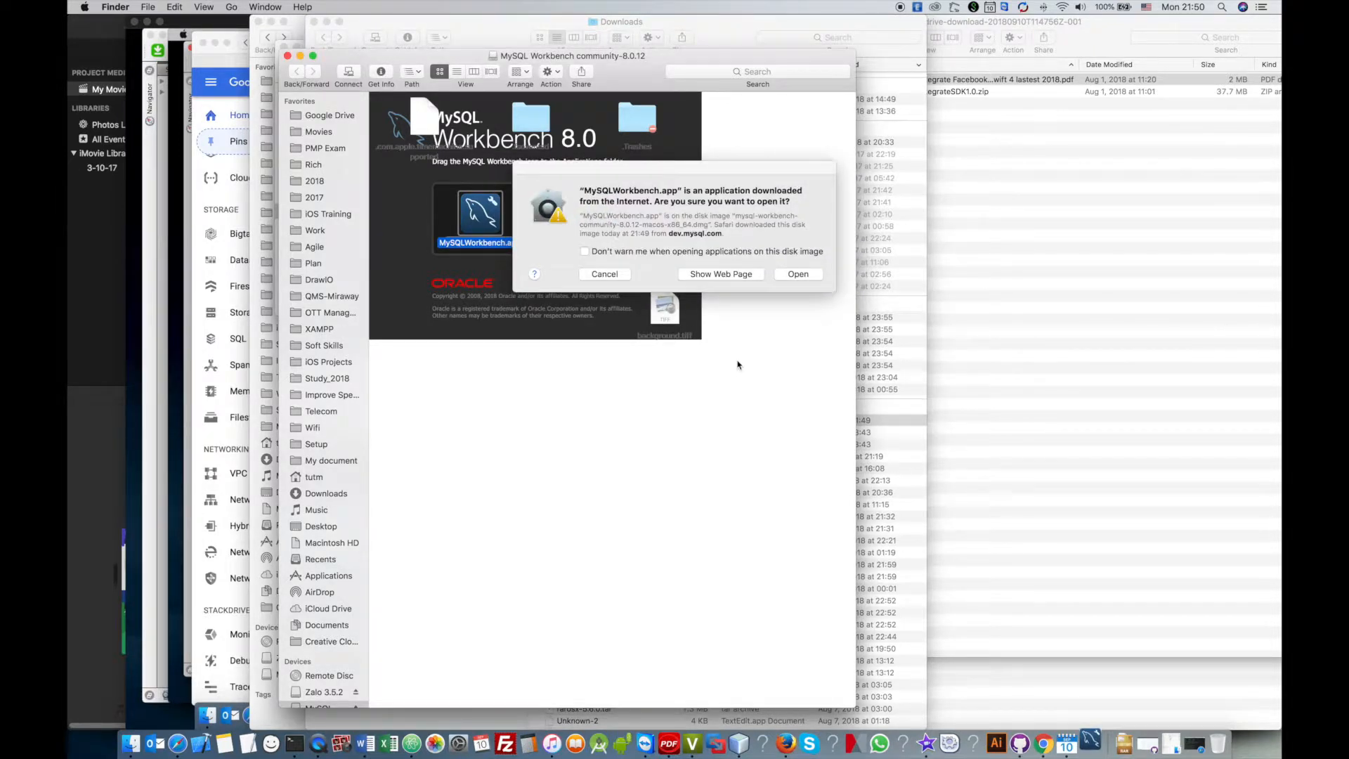
left_click(795, 274)
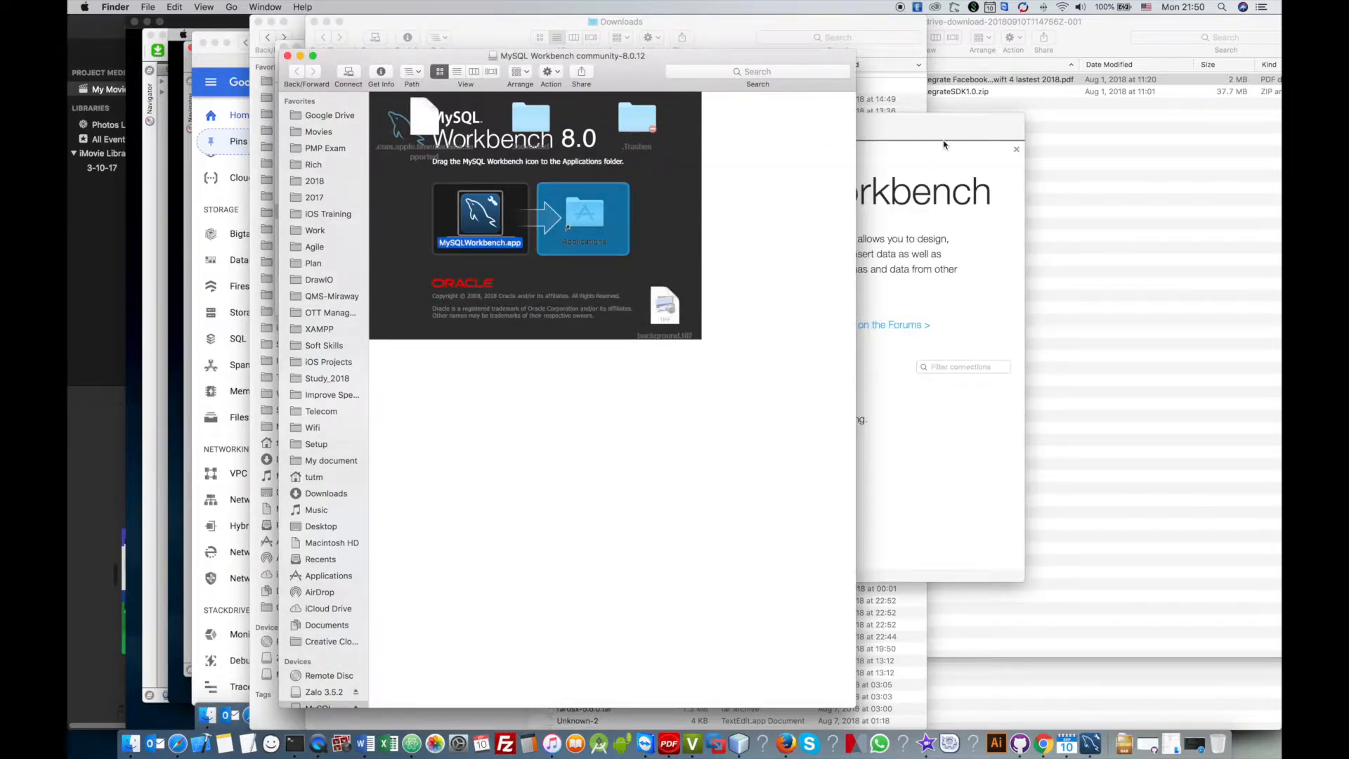
left_click(942, 144)
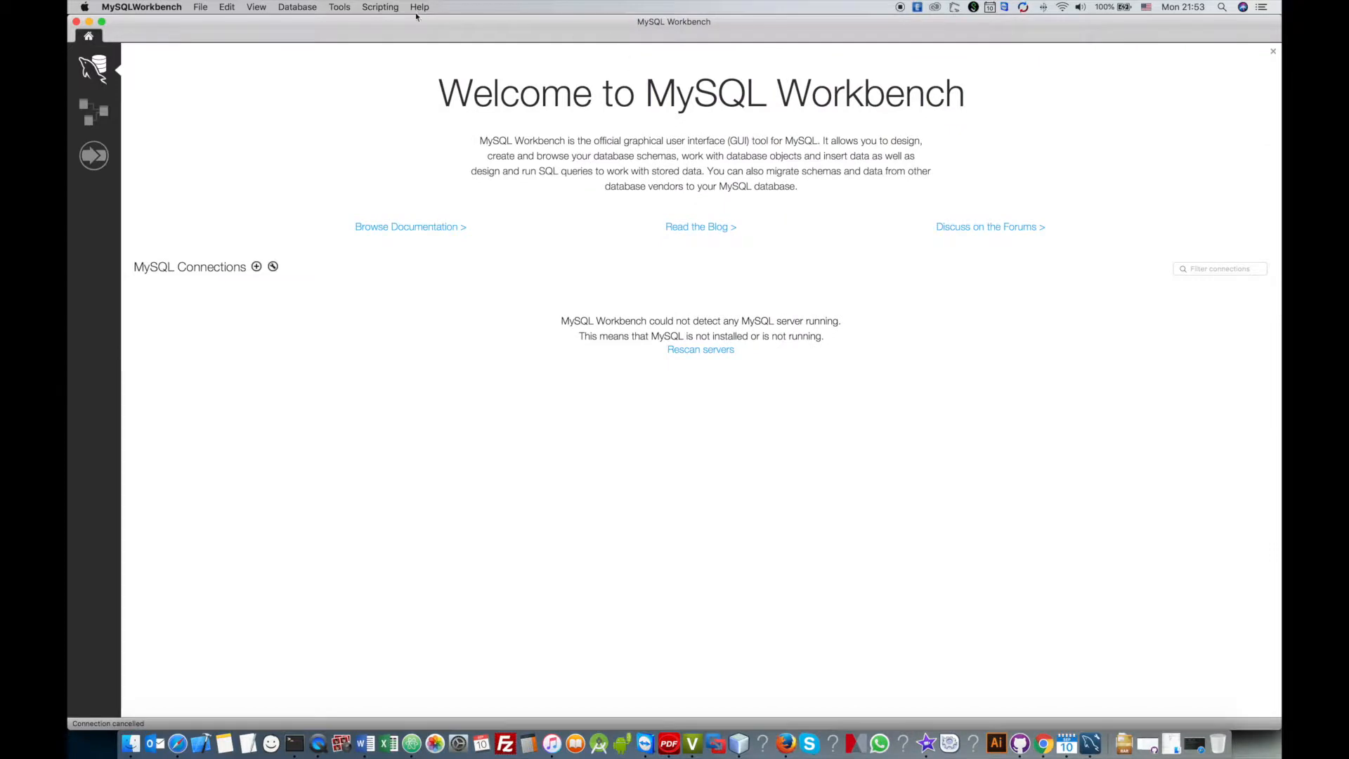
Start a new database connection using Standard (TCP/IP) and set its hostname to 35.226.63.151
left_click(281, 8)
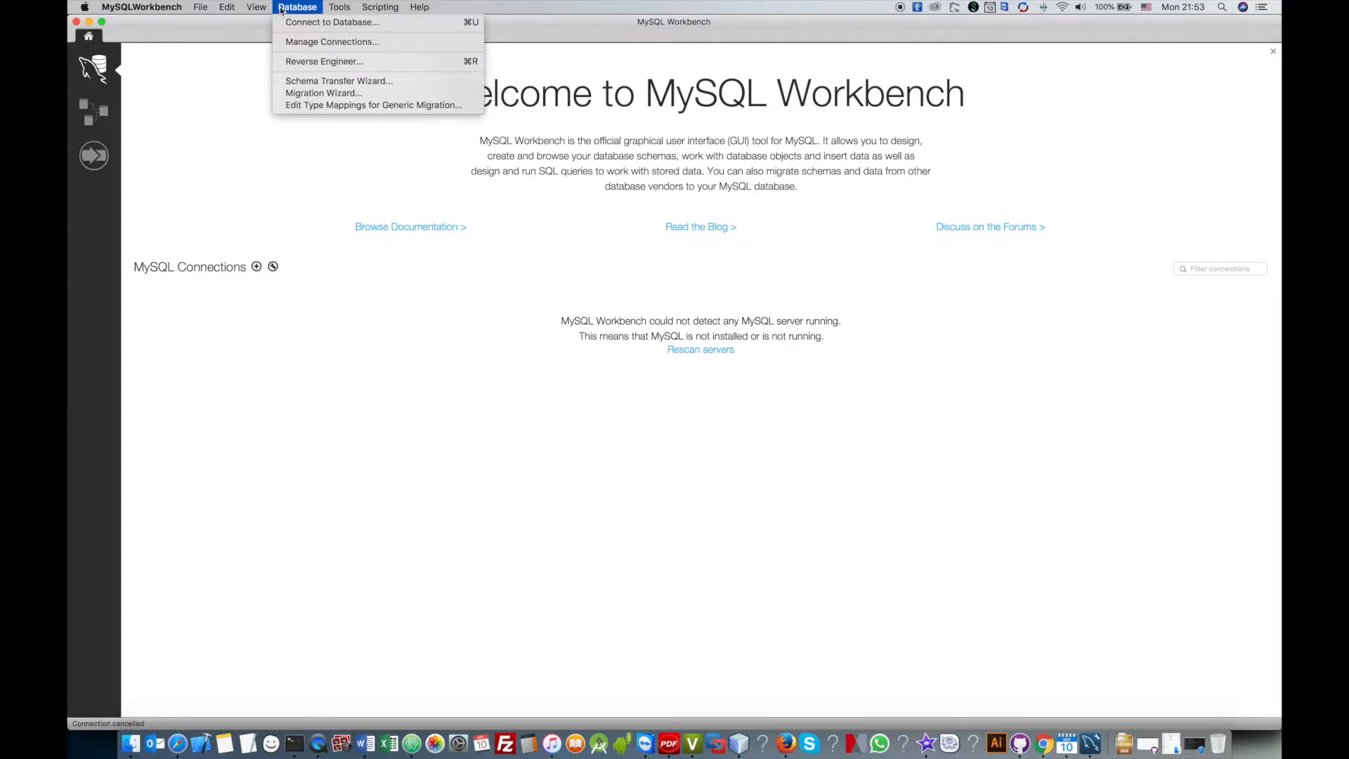
left_click(317, 22)
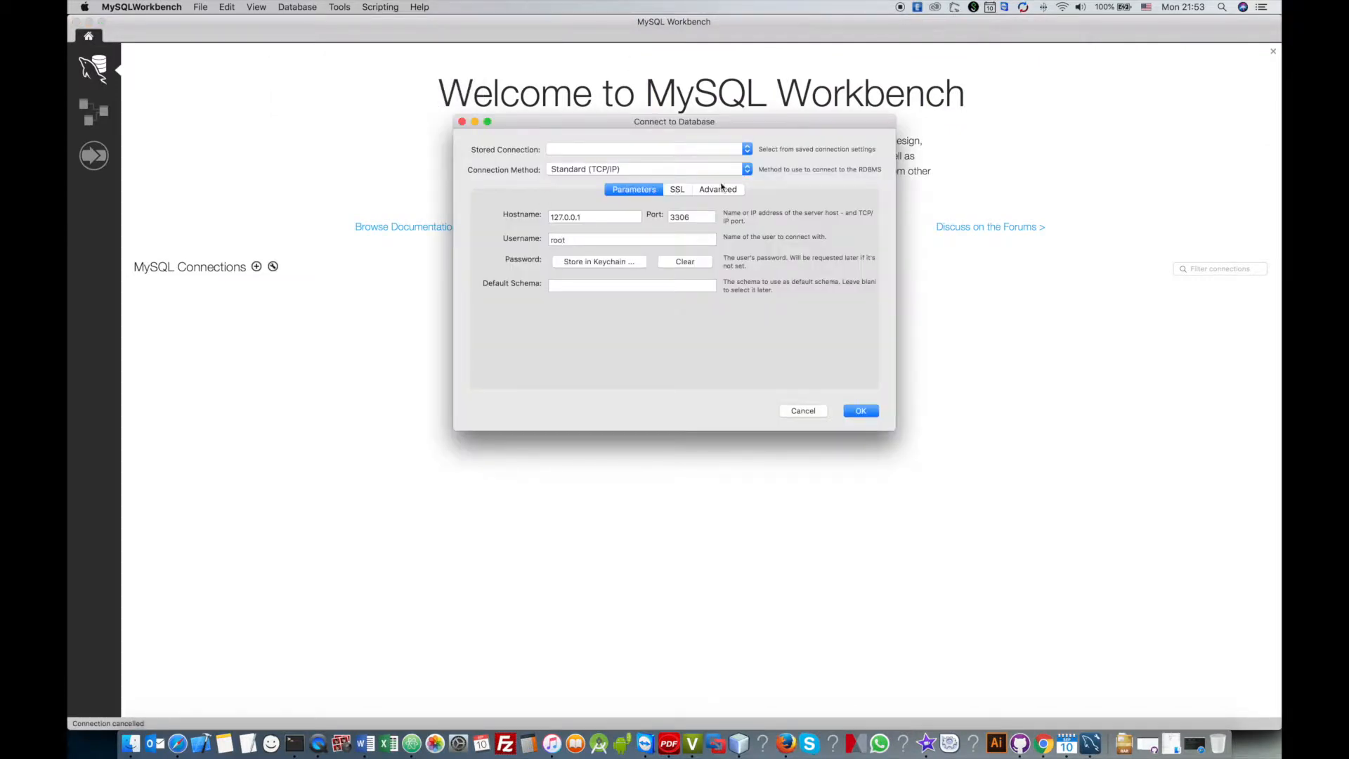
left_click(748, 152)
left_click(744, 165)
left_click(592, 216)
left_click_drag(593, 216, 506, 214)
type("35.226.63.151")
left_click(592, 240)
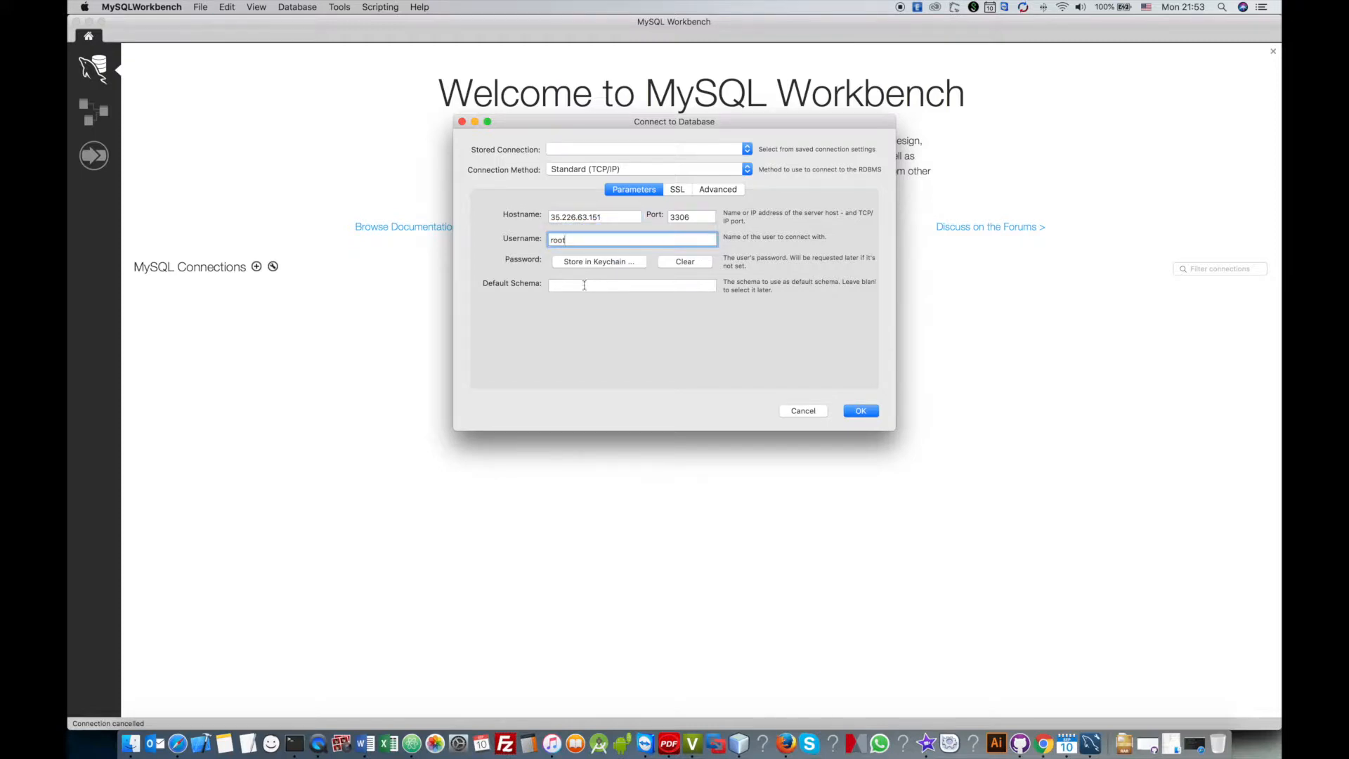
Store the root user's password in the keychain for the connection
left_click(584, 263)
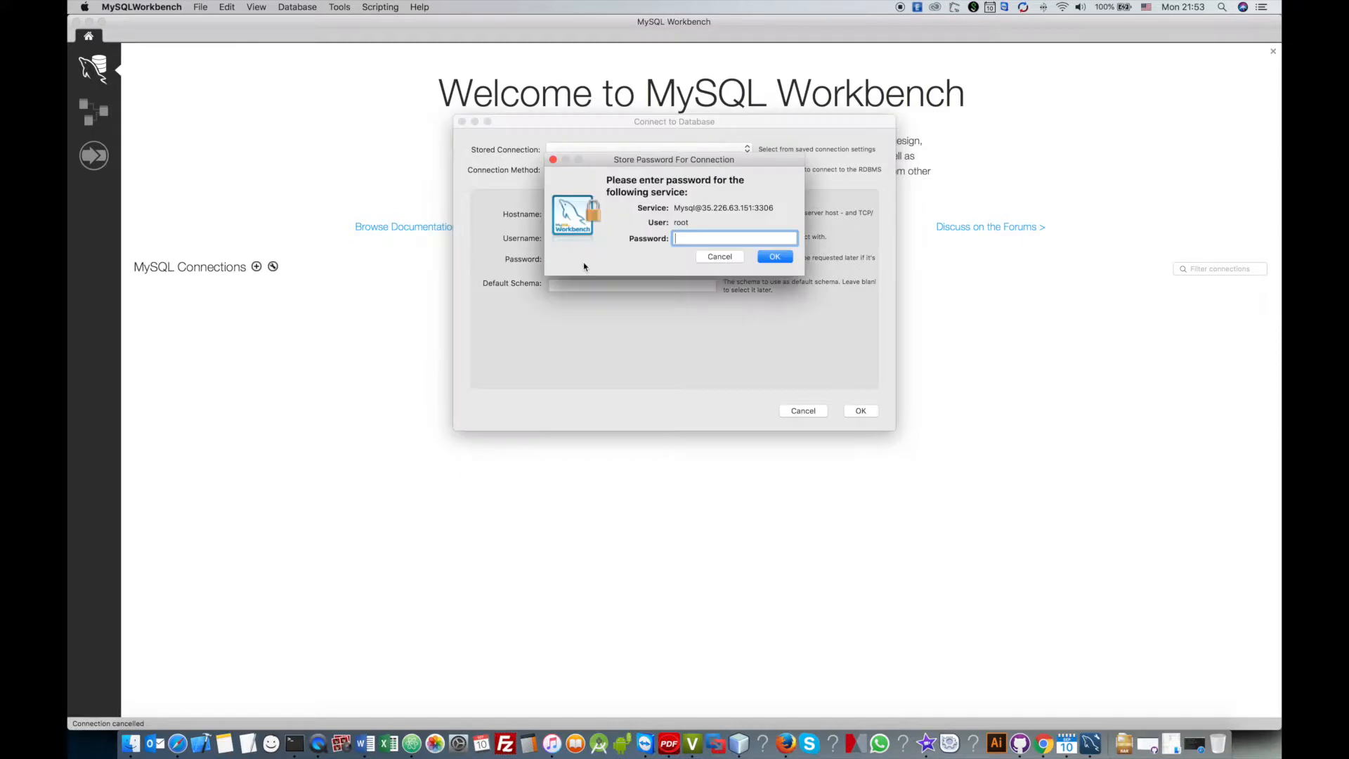
type("••••••••")
left_click(763, 257)
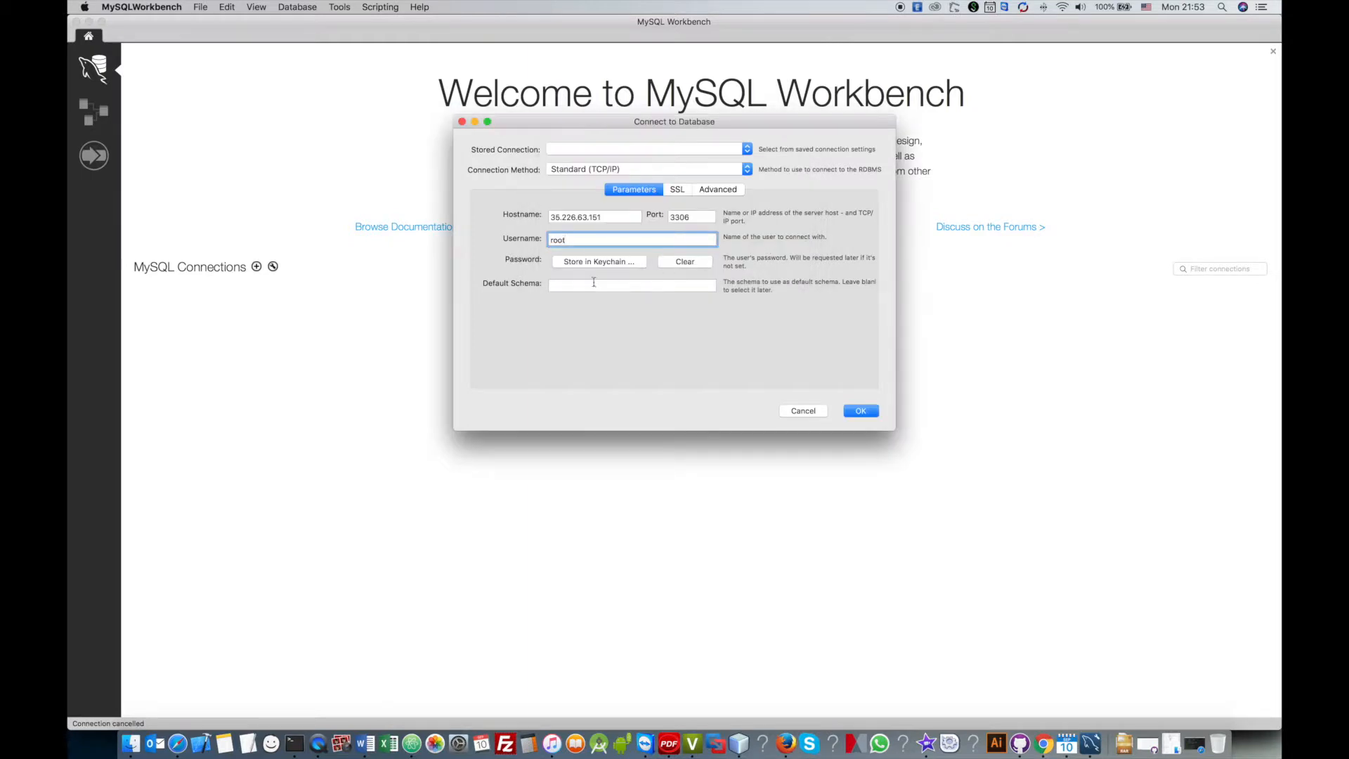
Switch to Safari and show the list of databases of the Cloud SQL instance in Google Cloud Platform
left_click(589, 284)
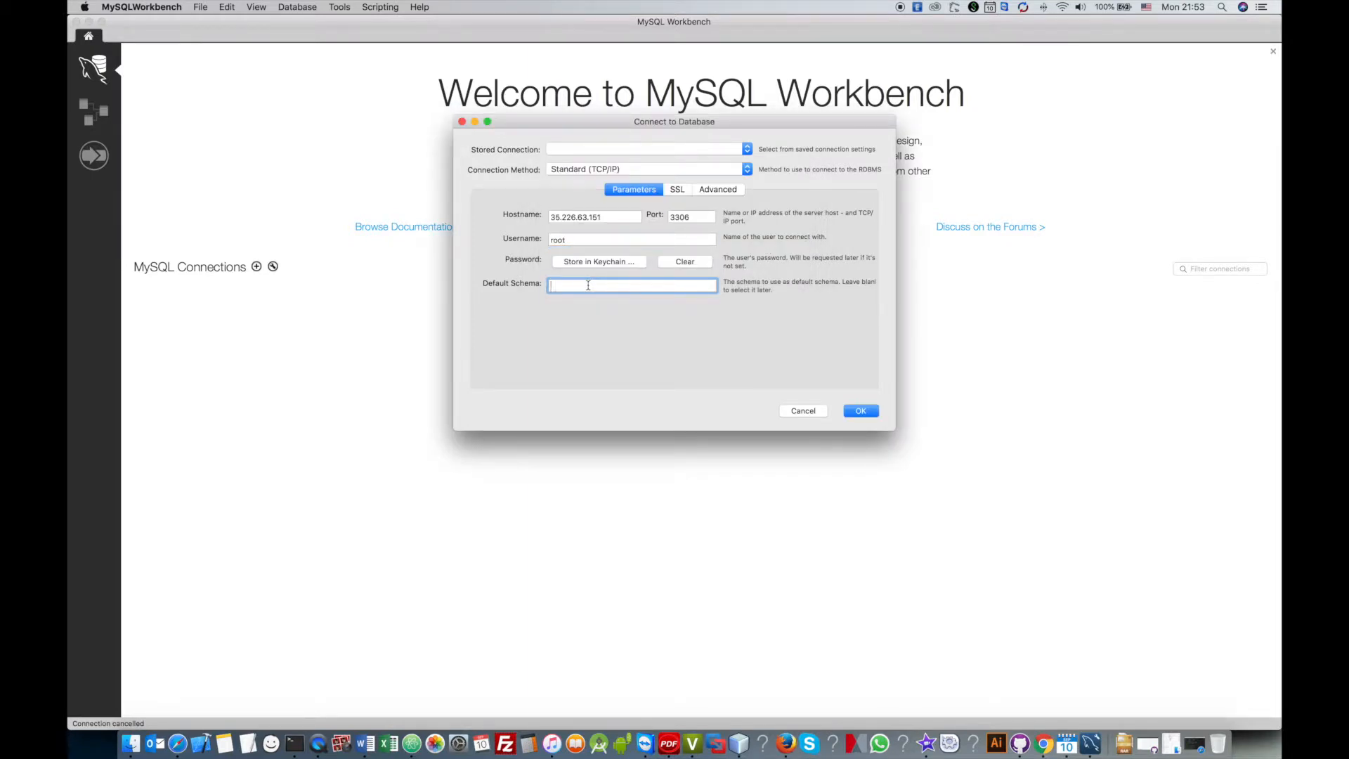
key("super+Tab")
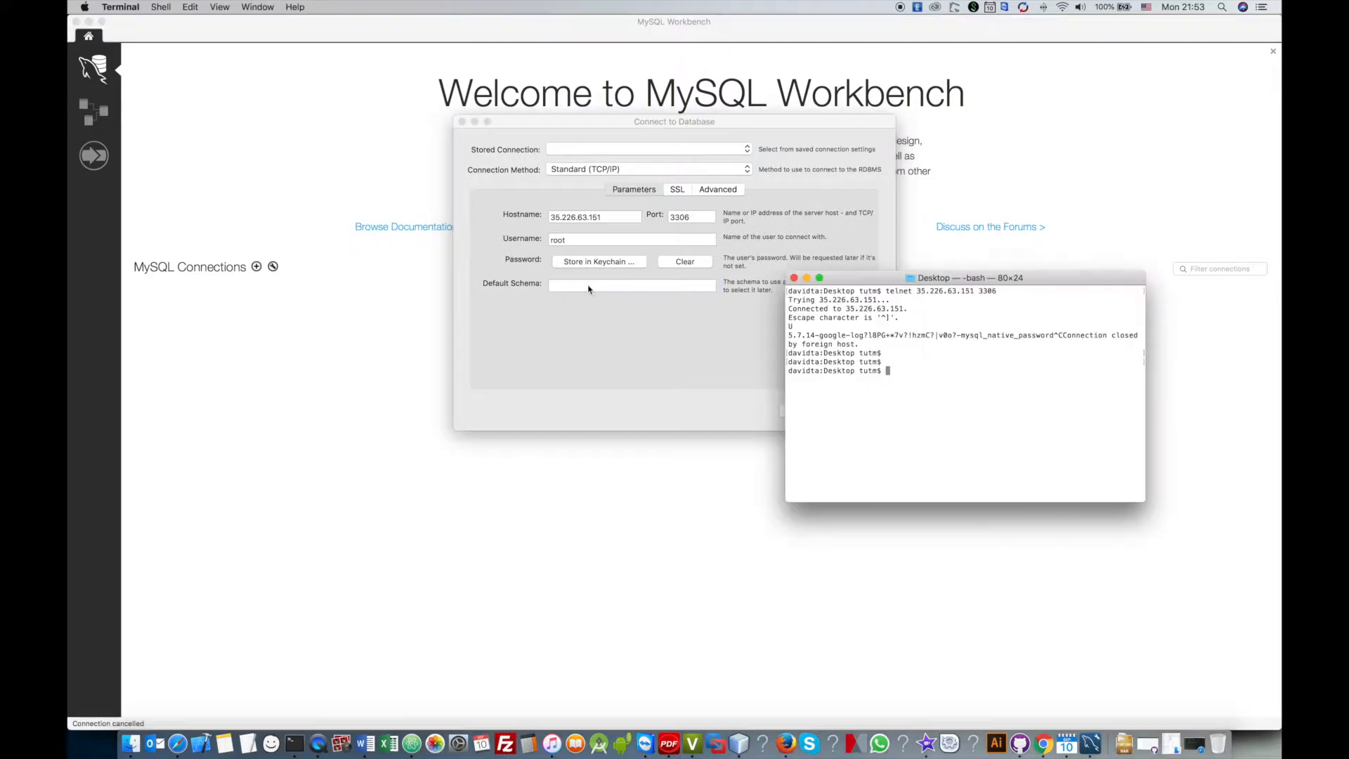
key("super+Tab")
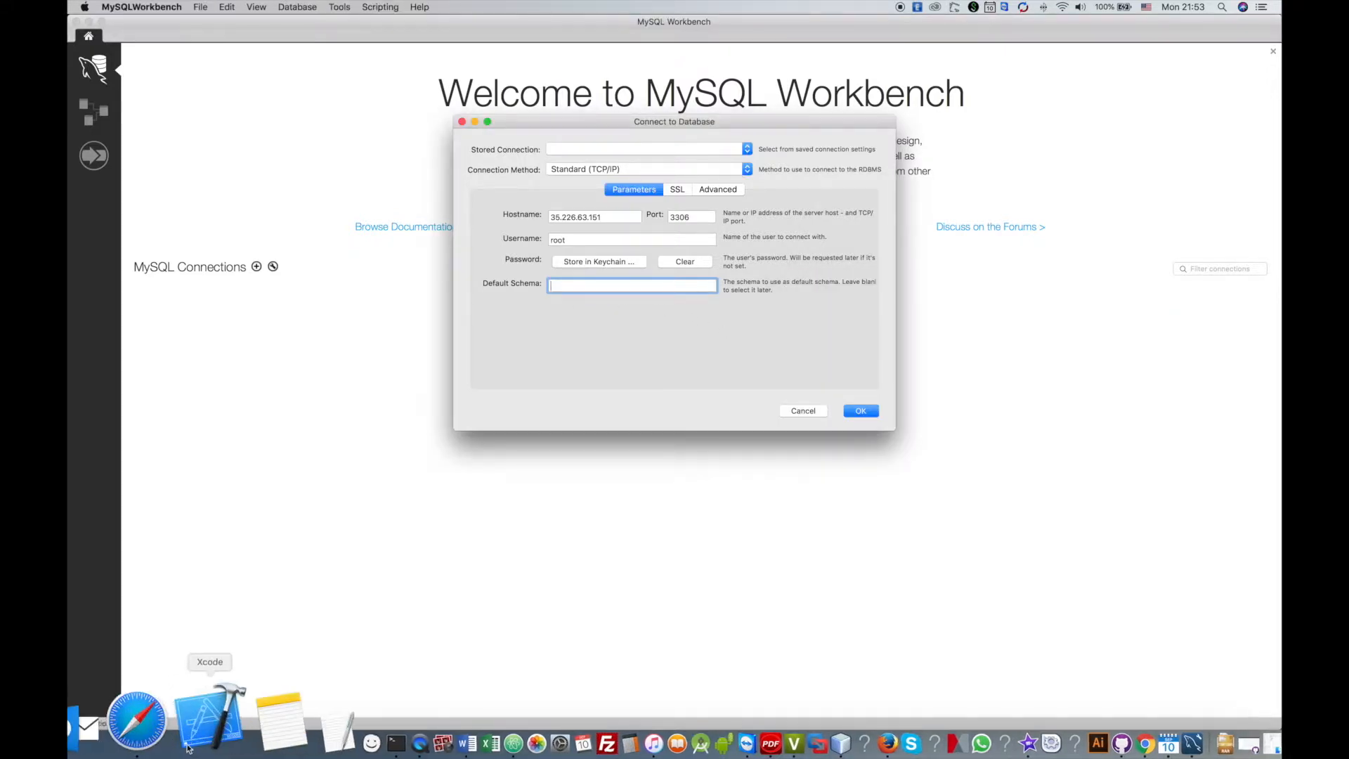
left_click(177, 744)
left_click(618, 194)
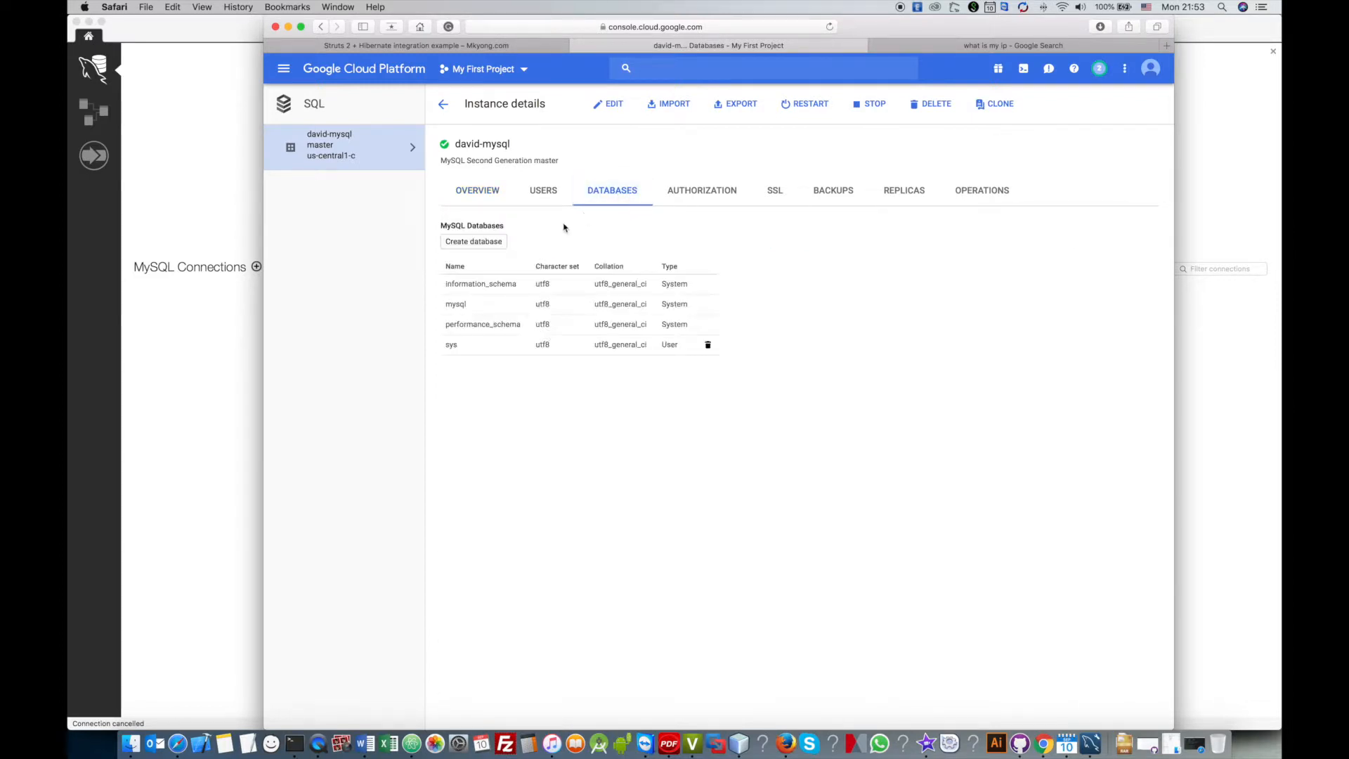
Create a database named learning_struts with the utf8 character set and copy its name
left_click(473, 243)
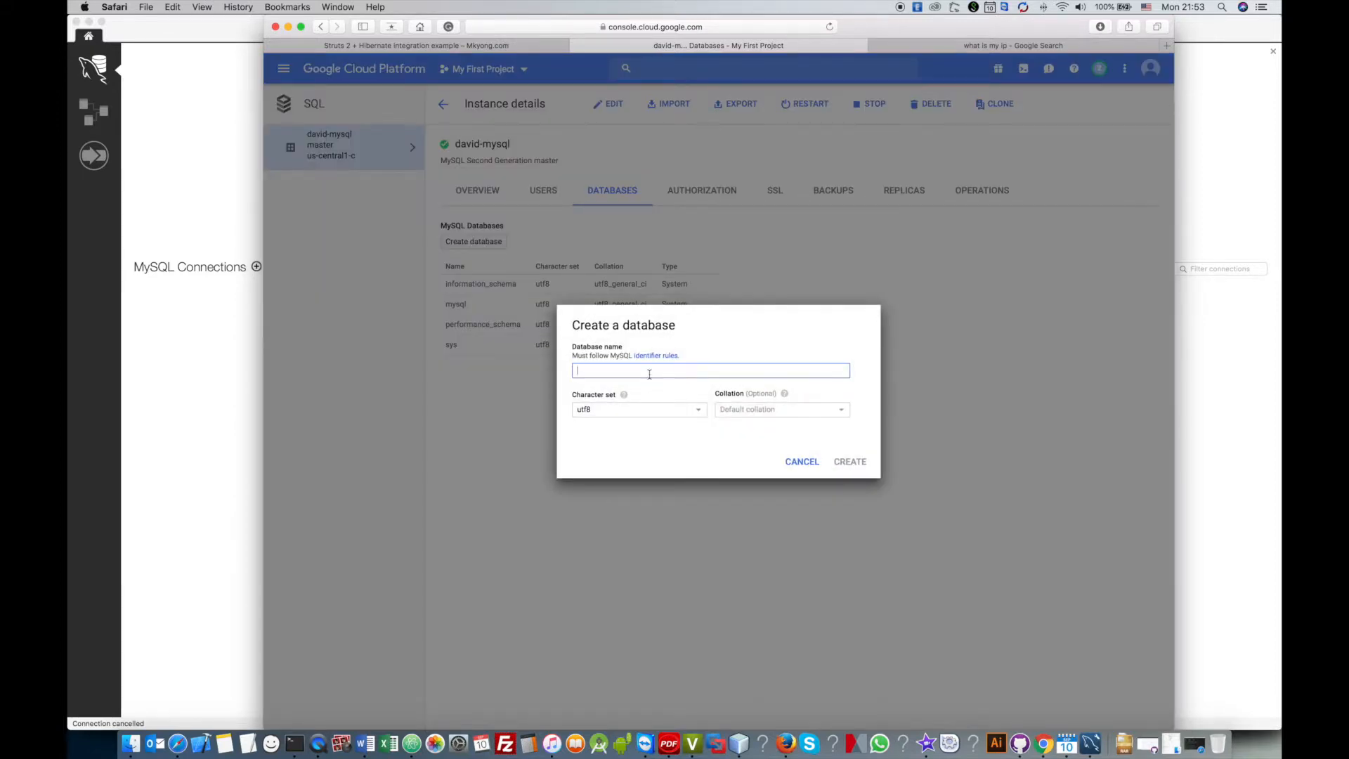
type("learning_struts")
left_click(604, 372)
key("BackSpace")
key("BackSpace")
key("BackSpace")
type("in")
double_click(642, 371)
key("super+c")
left_click(750, 431)
left_click(850, 462)
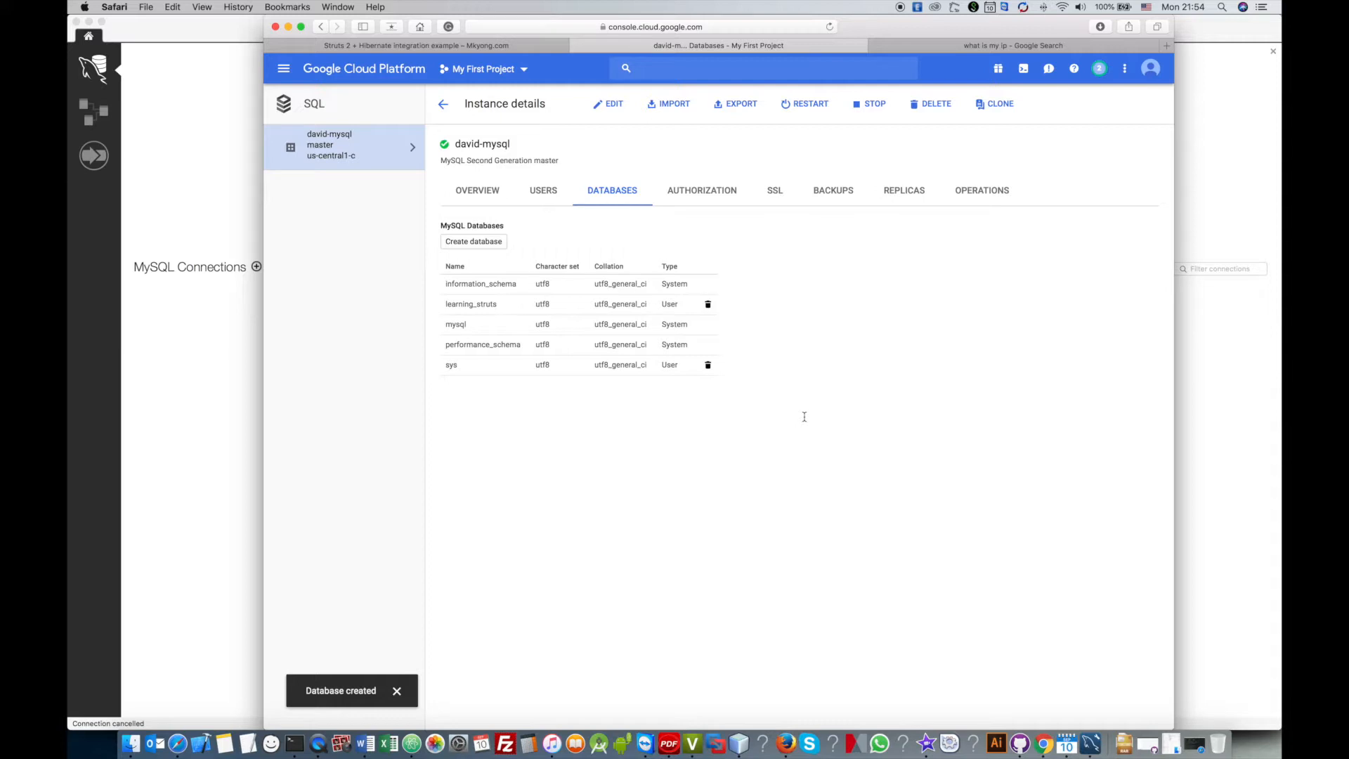
Switch back to MySQL Workbench, set the default schema to learning_struts and connect to the database
key("super+Tab")
key("super+v")
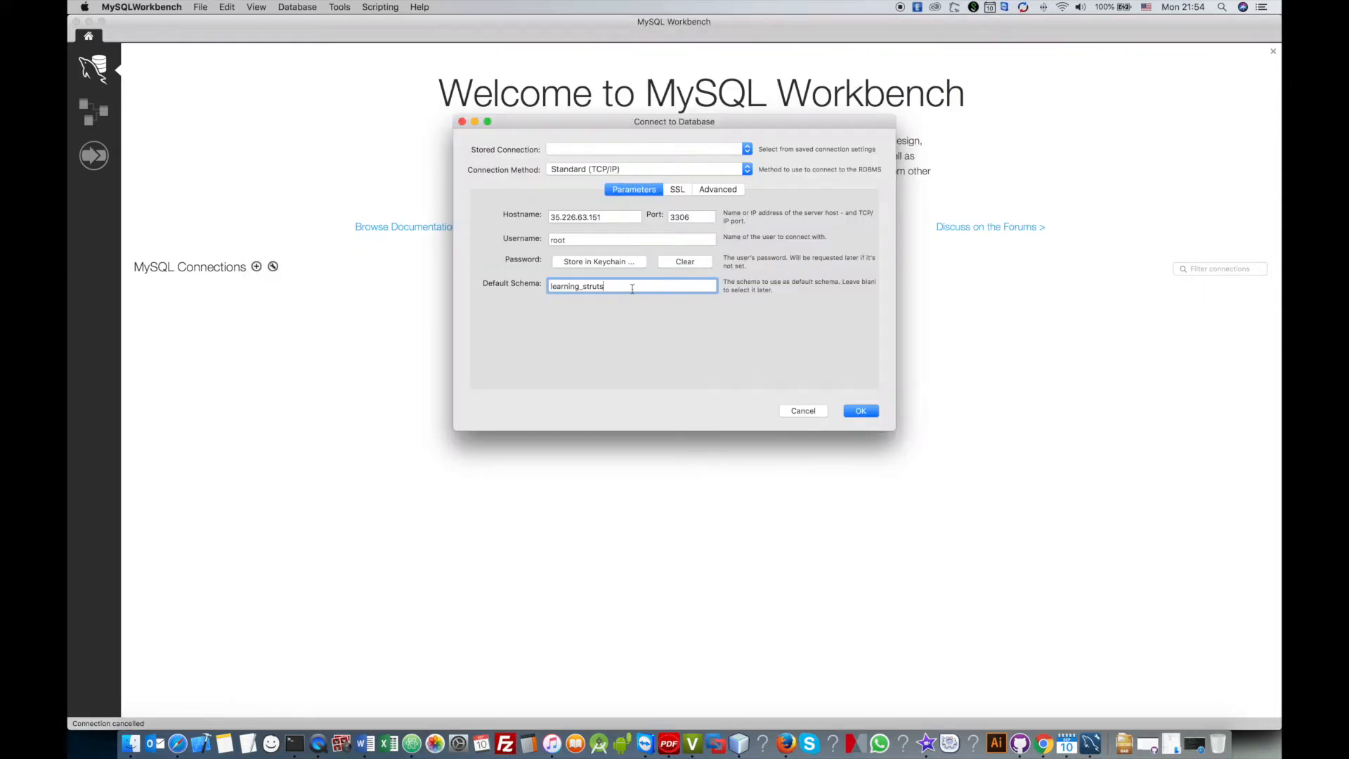
left_click(863, 412)
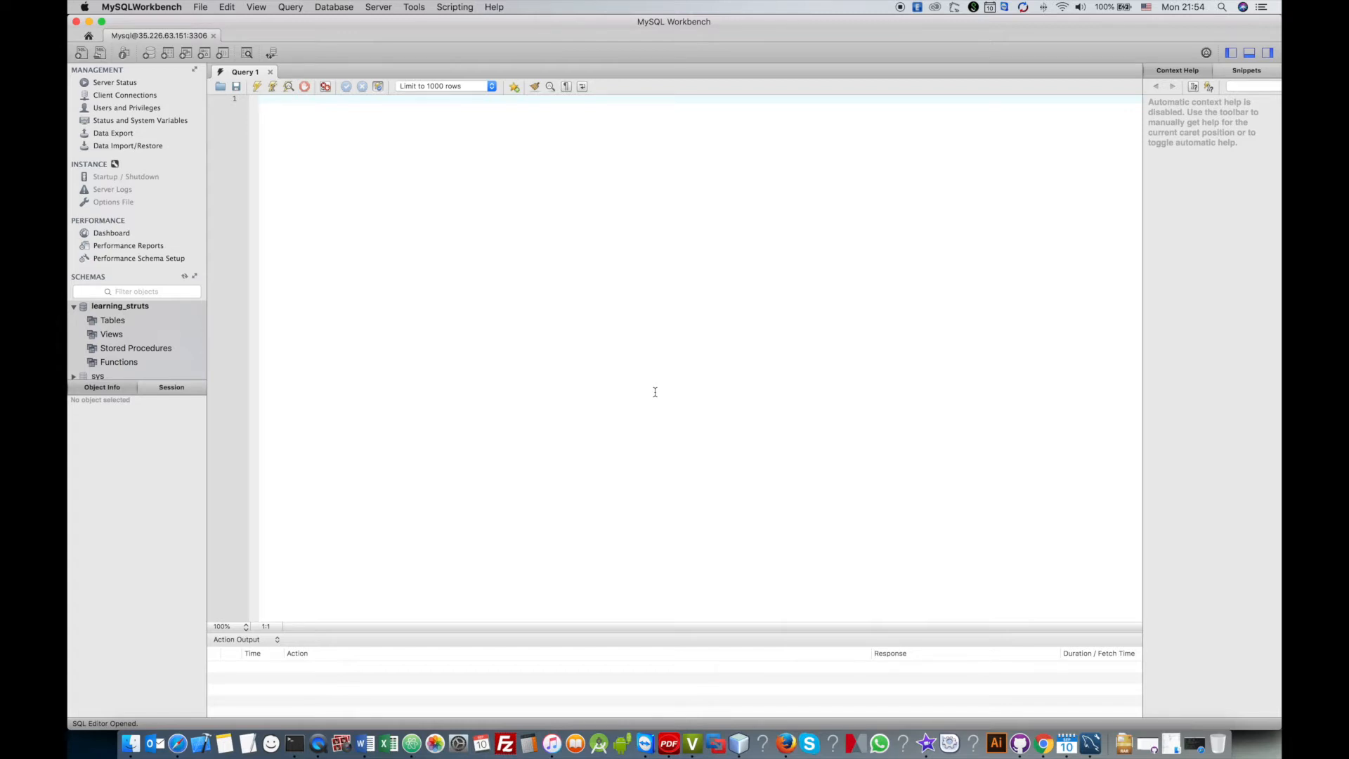
Look through the Tables and Views of the learning_struts schema and expand the sys schema
left_click(105, 320)
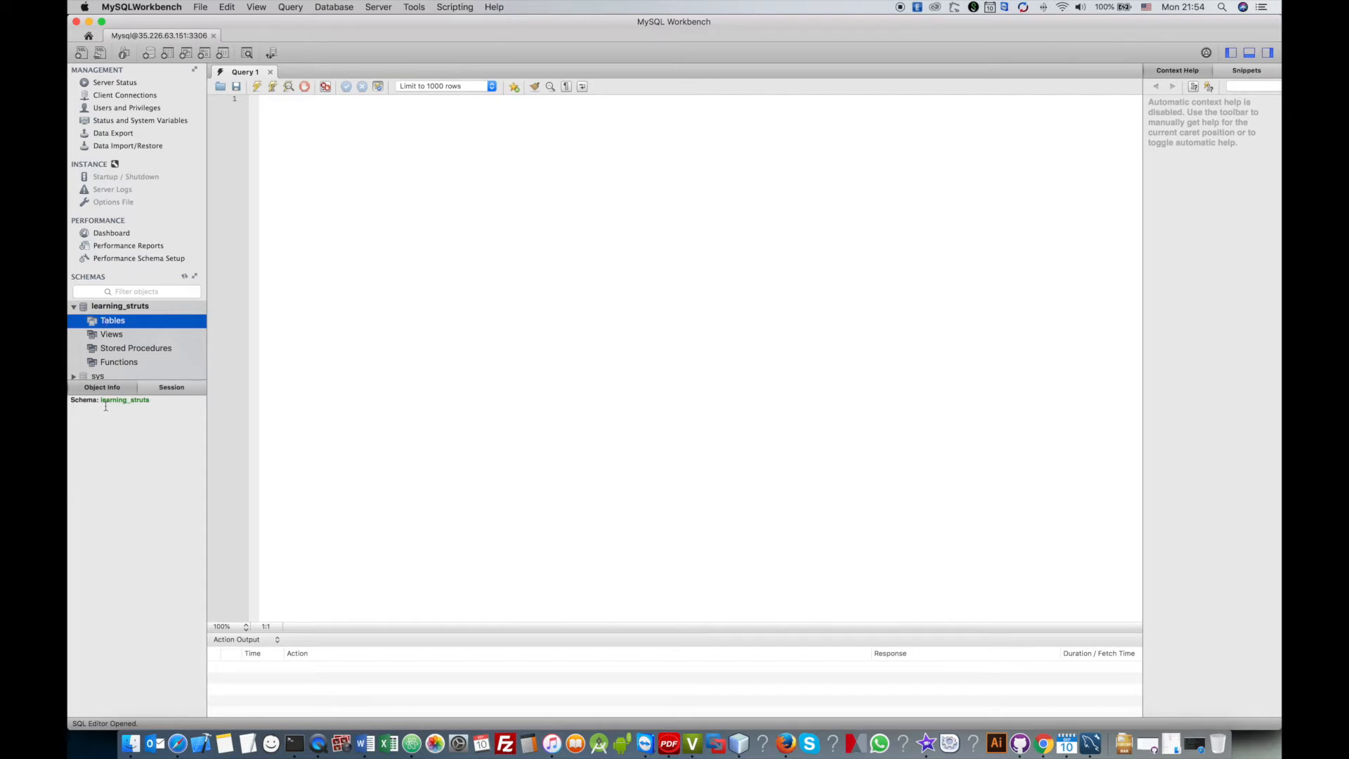
scroll(113, 359, "down", 1)
left_click(111, 333)
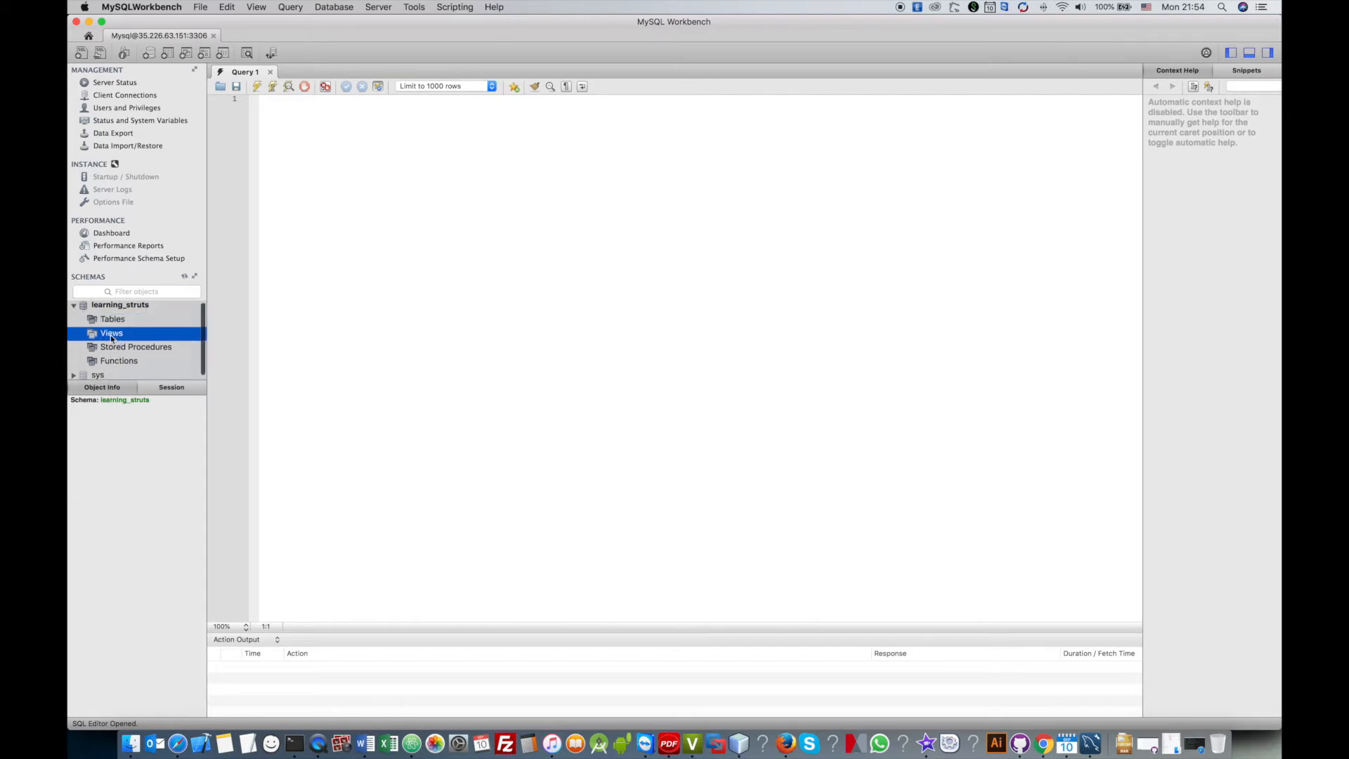
double_click(96, 375)
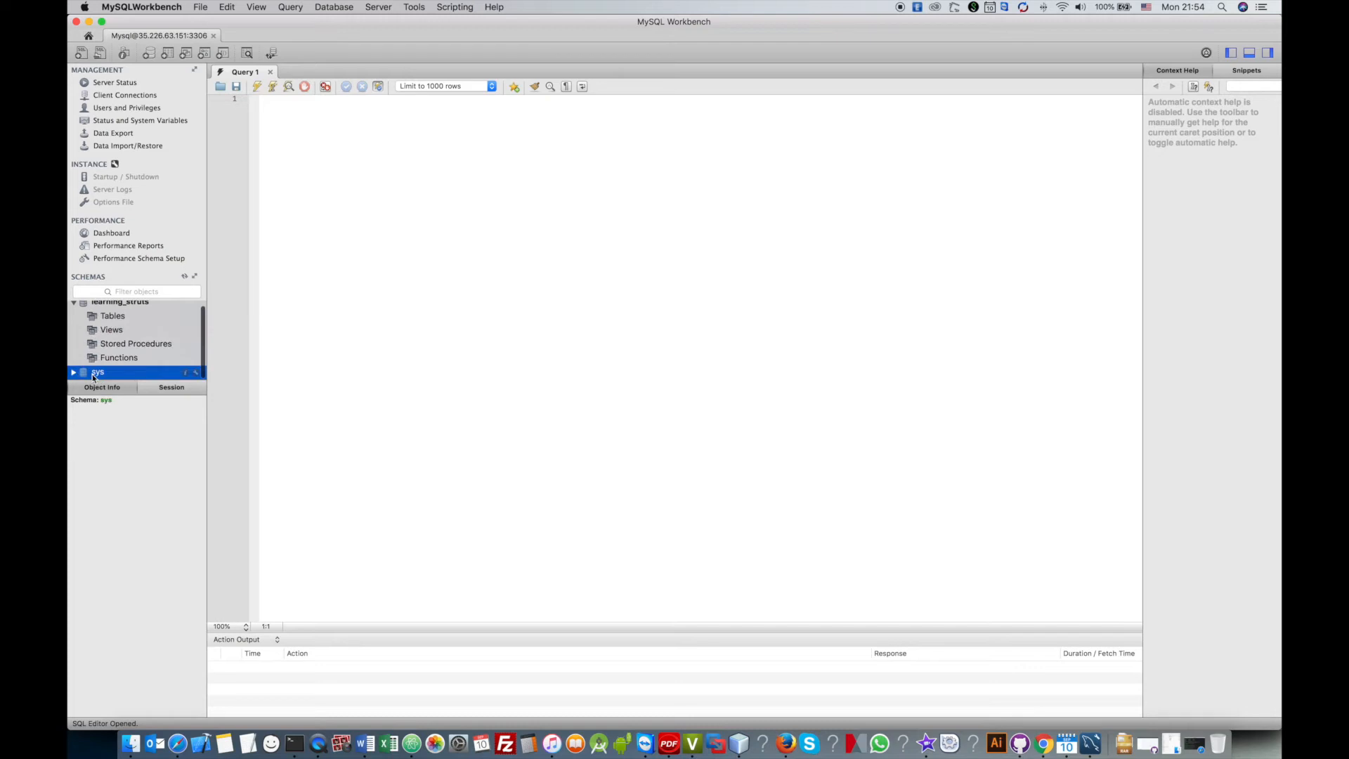
scroll(109, 366, "up", 1)
left_click(110, 306)
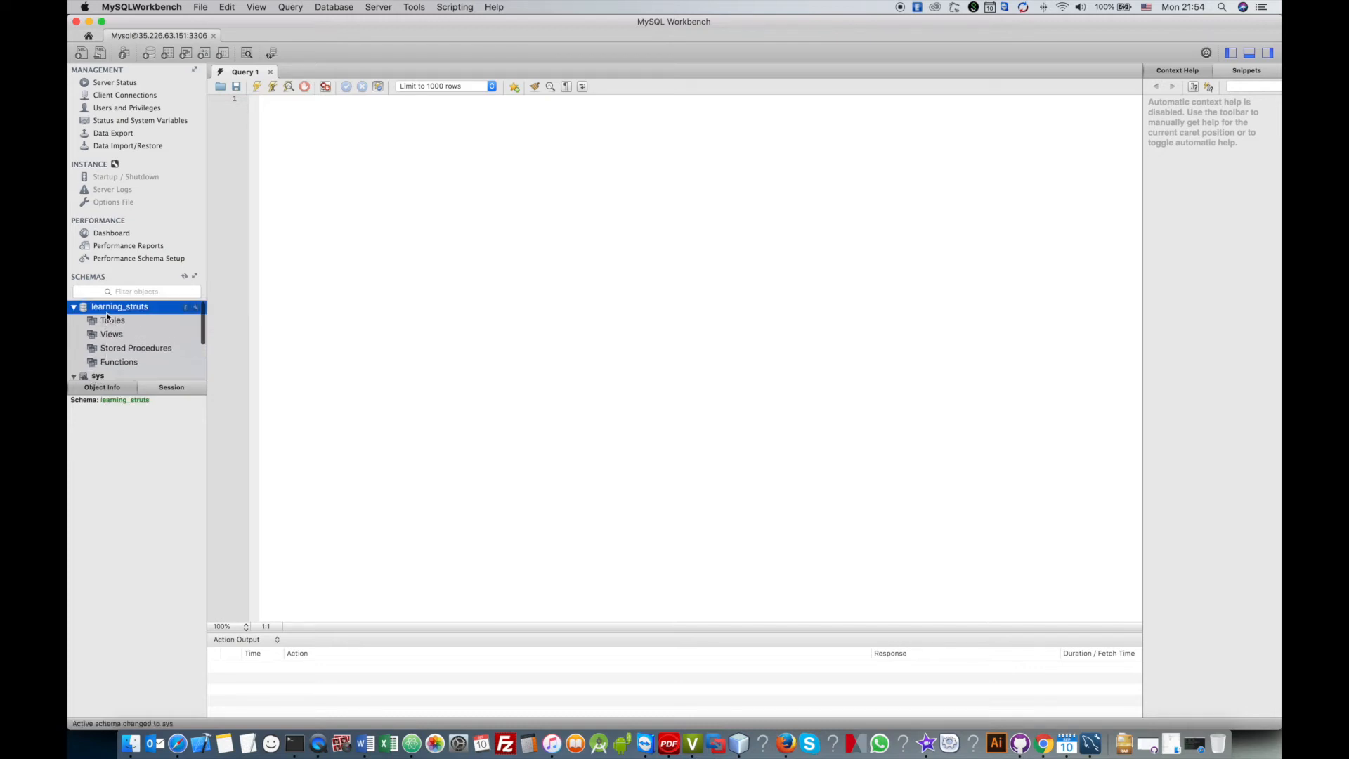
left_click(109, 320)
Write the statement "show variables" in the Query 1 editor and execute it
left_click(318, 119)
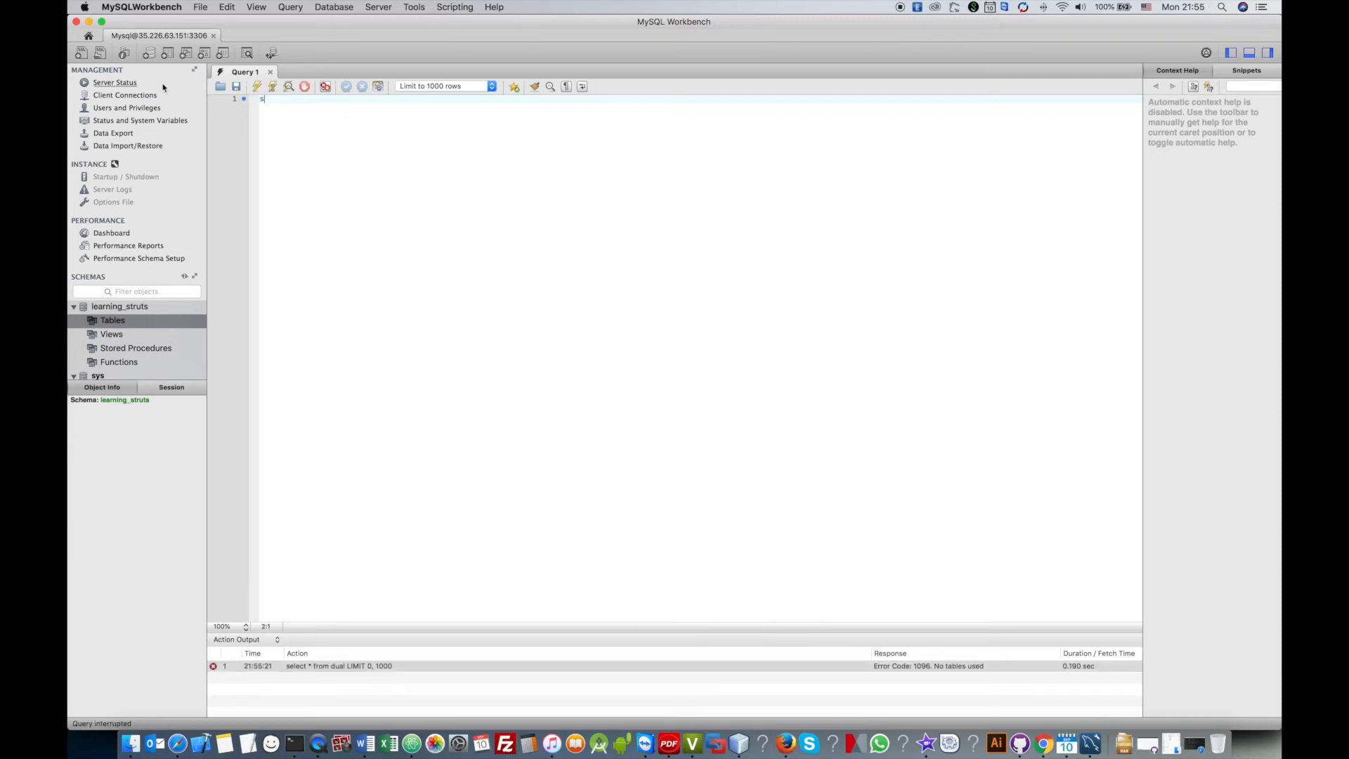
type("show variables")
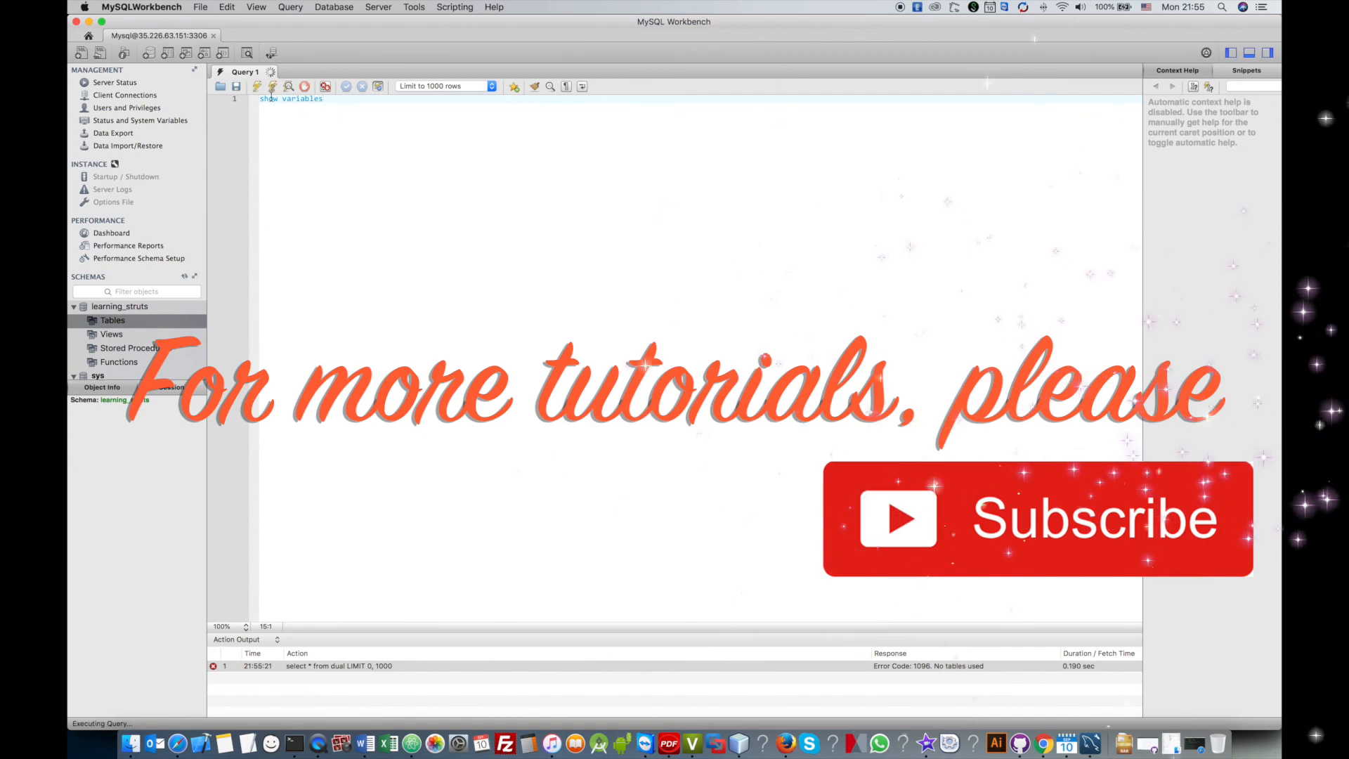
key("super+Return")
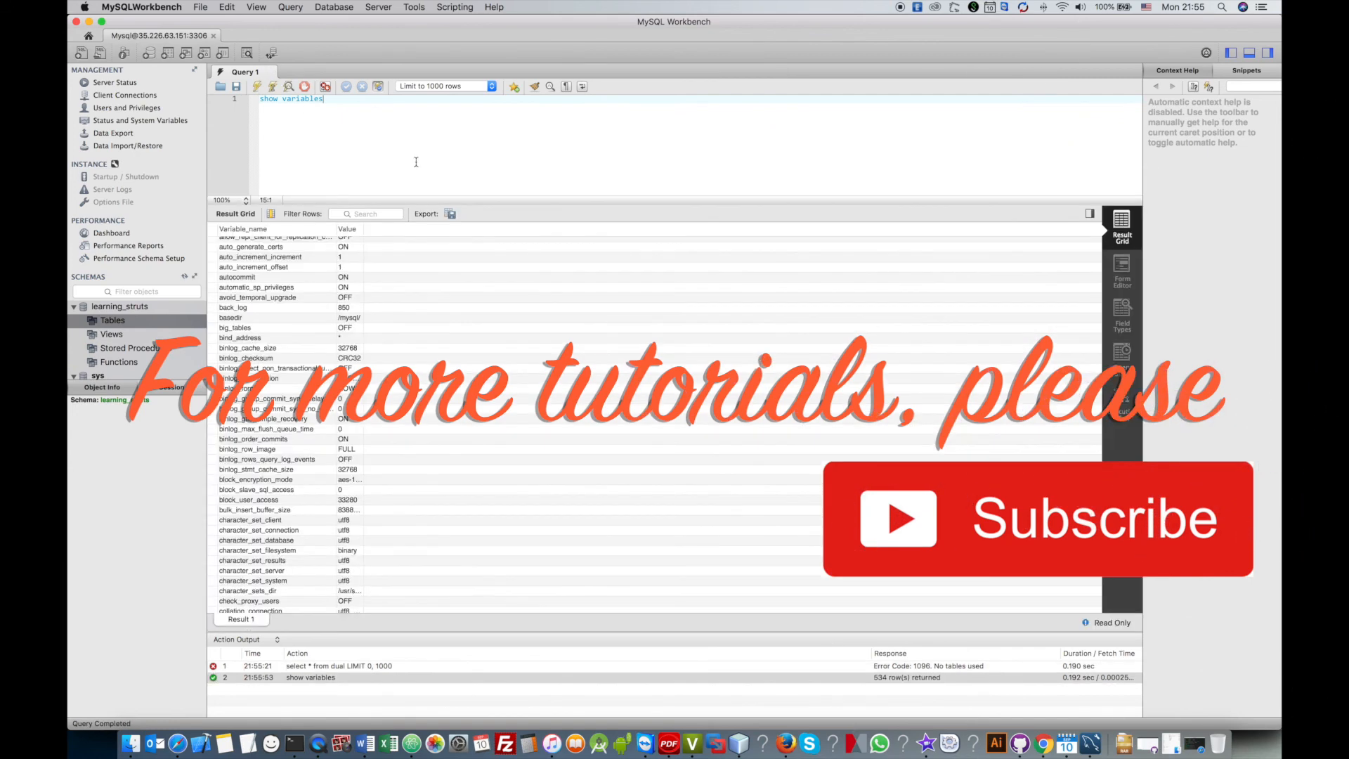